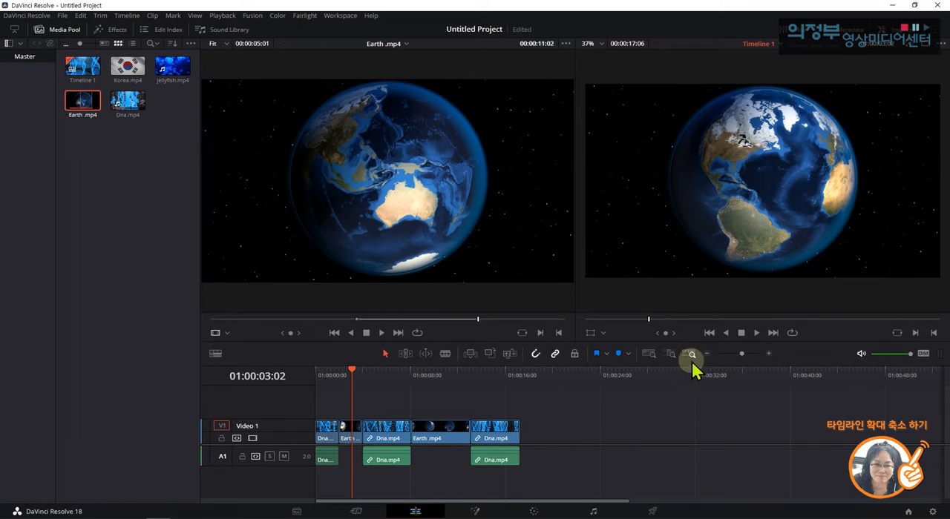
Magnify the timeline by several increments and then reduce it by two increments to compare how the clips are displayed.
{"action": "left_click", "coordinate": [770, 354]}
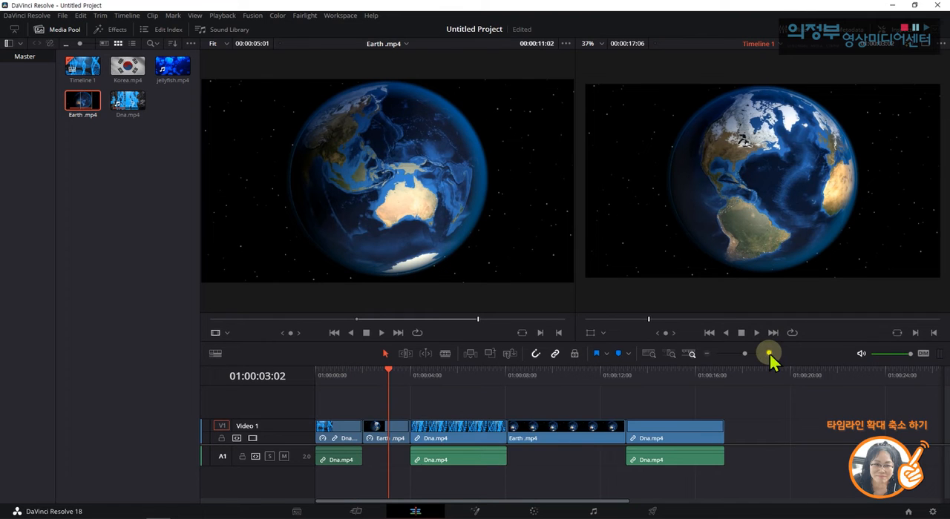
{"action": "left_click", "coordinate": [769, 354]}
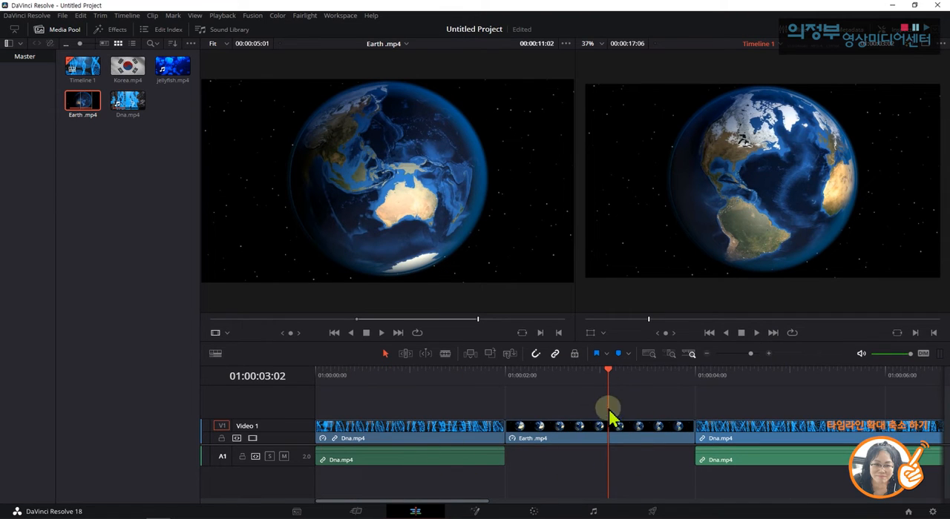
{"action": "left_click", "coordinate": [770, 353]}
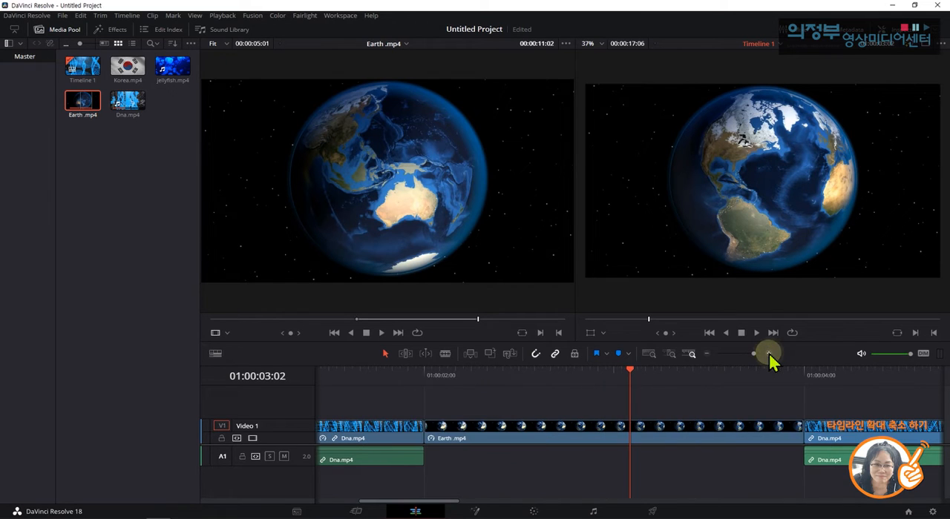
{"action": "left_click", "coordinate": [707, 354]}
{"action": "left_click", "coordinate": [707, 354]}
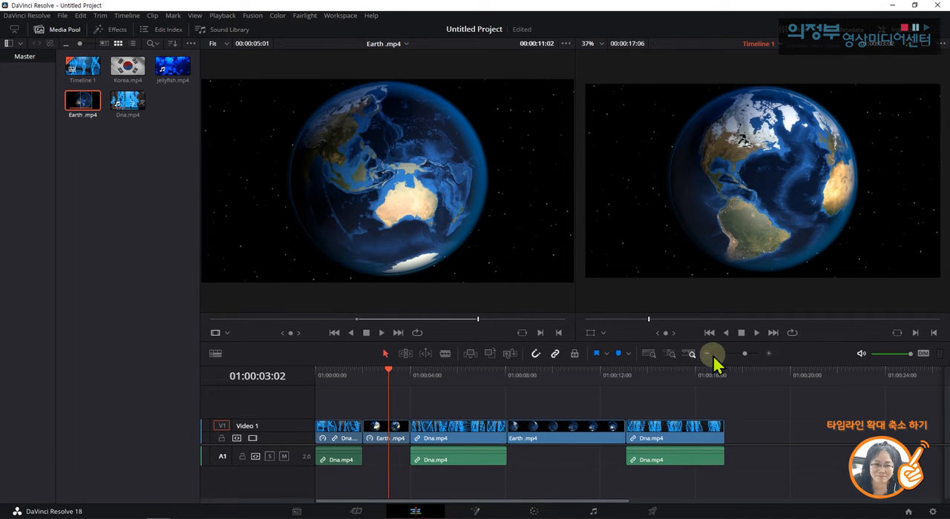
Compare the timeline's Full Extent Zoom, Detail Zoom and Custom Zoom views.
{"action": "left_click", "coordinate": [648, 353]}
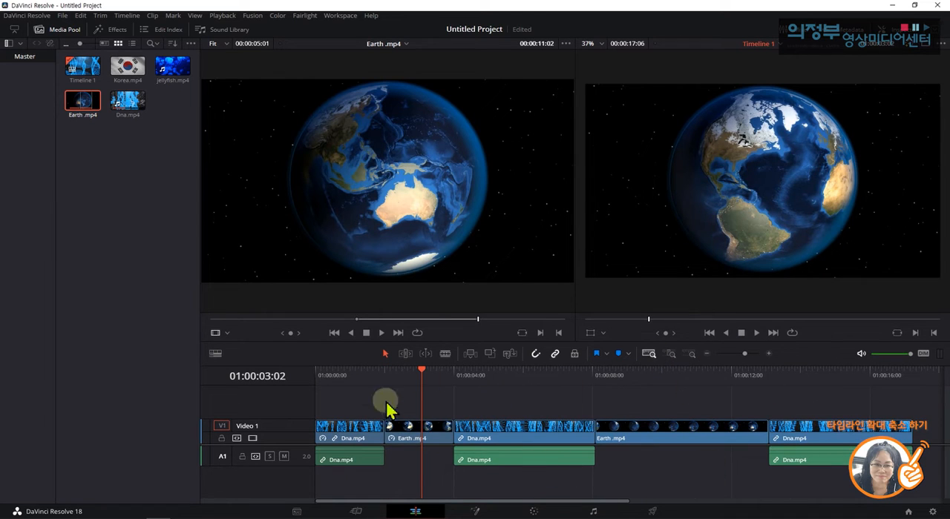
{"action": "left_click", "coordinate": [671, 354]}
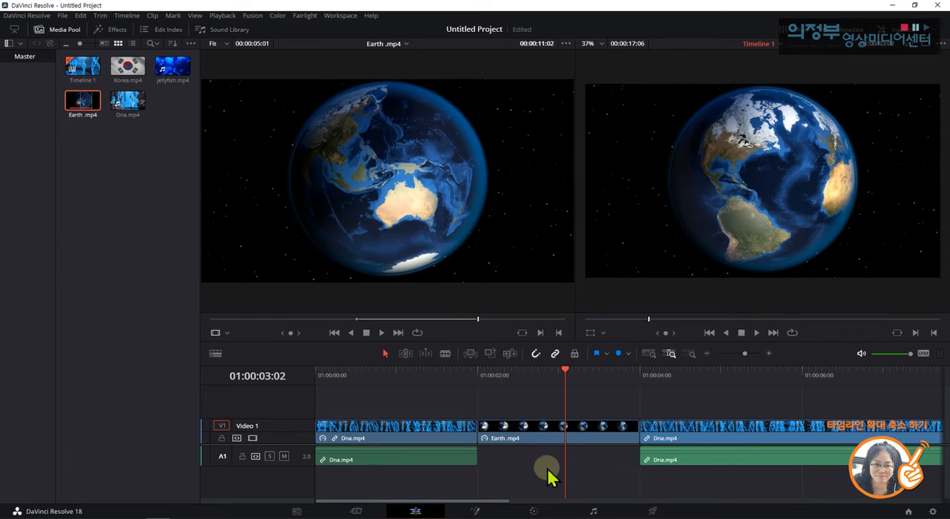
{"action": "left_click", "coordinate": [691, 355]}
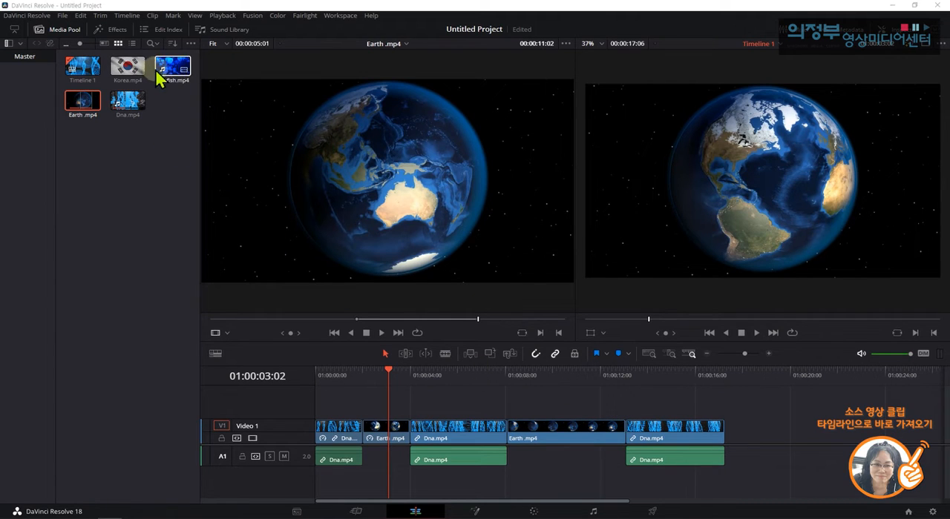
Place Korea.mp4 on a new Video 2 track above the second Dna.mp4 clip, starting at about 01:00:06:00.
{"action": "left_click_drag", "start_coordinate": [136, 69], "coordinate": [481, 401]}
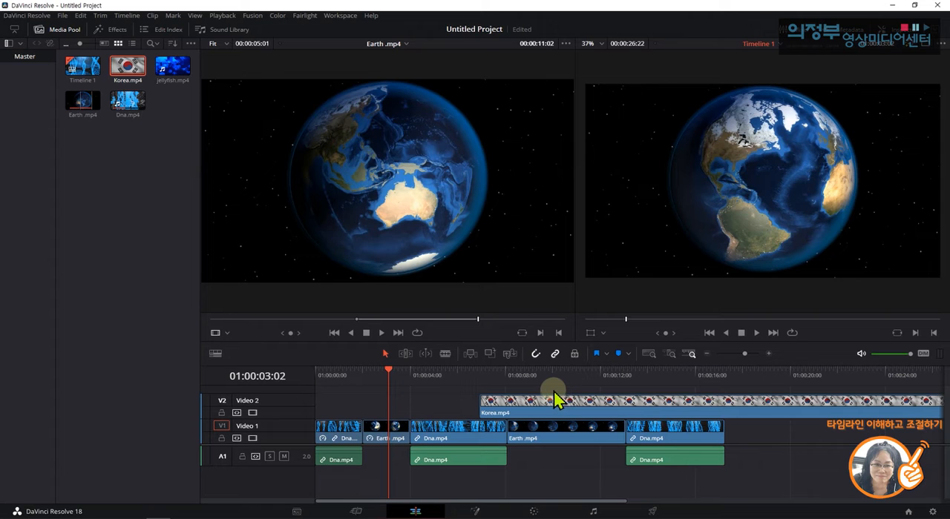
{"action": "left_click_drag", "start_coordinate": [498, 402], "coordinate": [475, 402]}
Play the timeline from 01:00:05:01 to review how the Korea.mp4 overlay covers the clips on Video 1.
{"action": "left_click", "coordinate": [435, 374]}
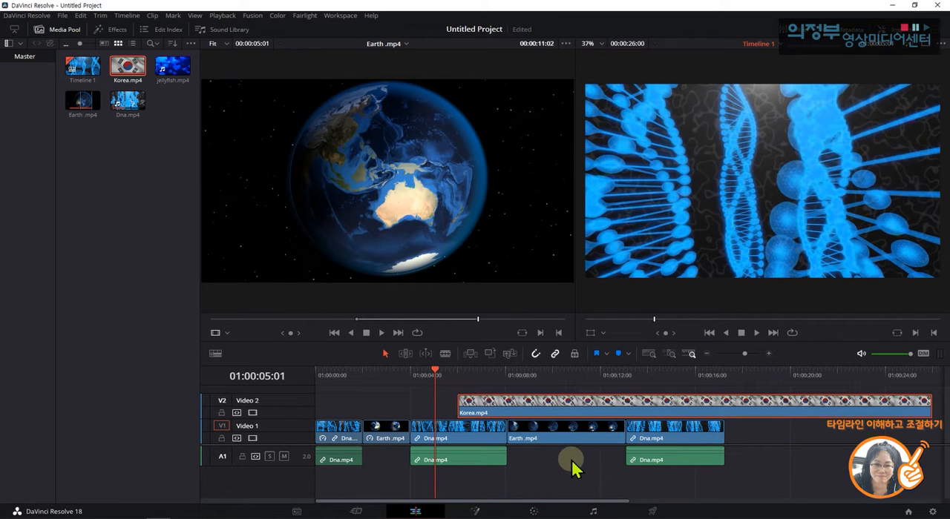
{"action": "key", "text": "space"}
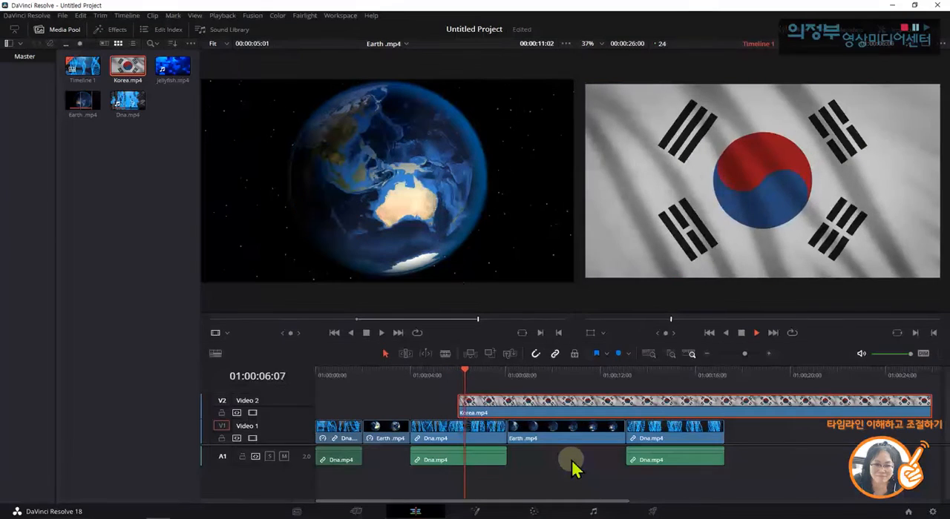
{"action": "key", "text": "space"}
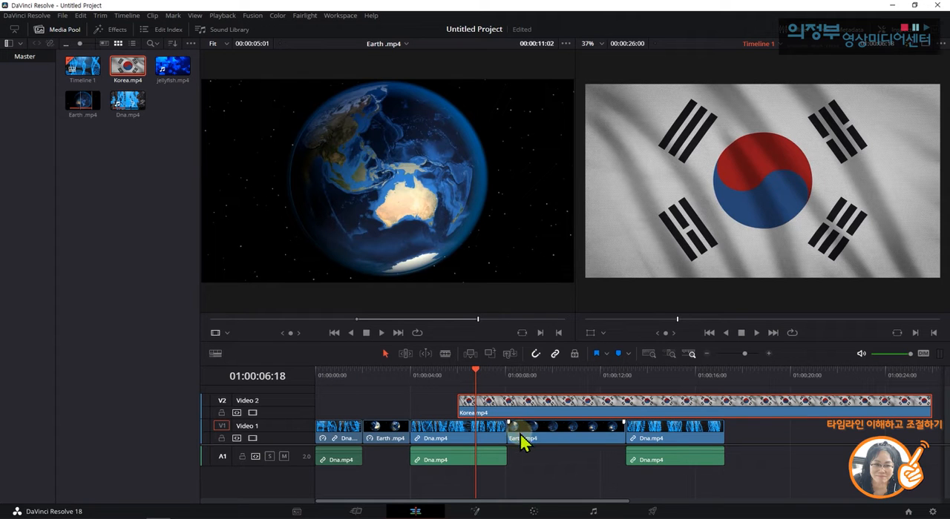
{"action": "key", "text": "space"}
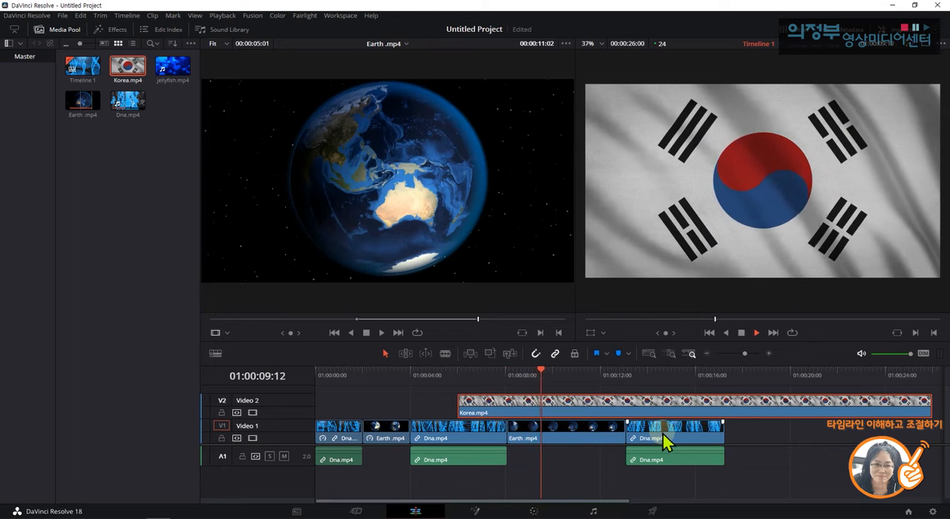
{"action": "key", "text": "space"}
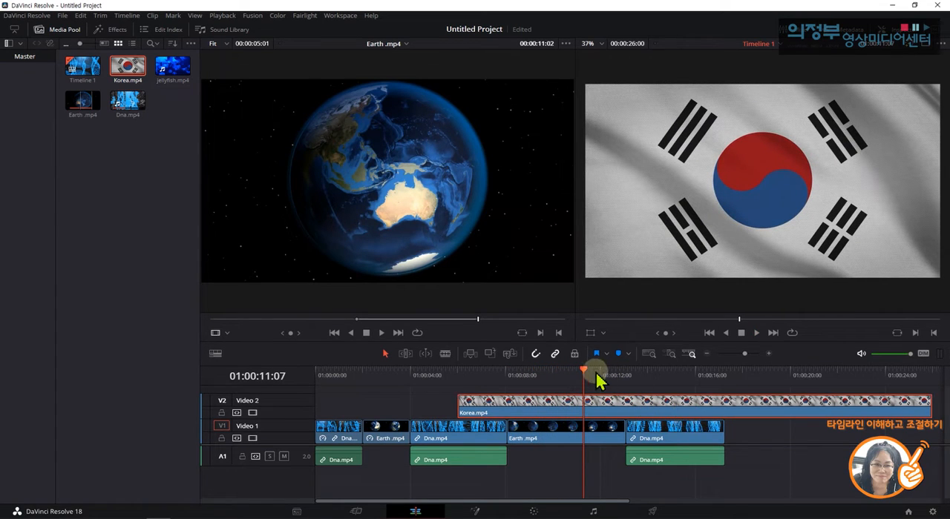
Trim the end of the Korea.mp4 clip on Video 2 to 01:00:08:02, aligned with the end of the second Dna.mp4 clip.
{"action": "left_click_drag", "start_coordinate": [585, 376], "coordinate": [503, 386]}
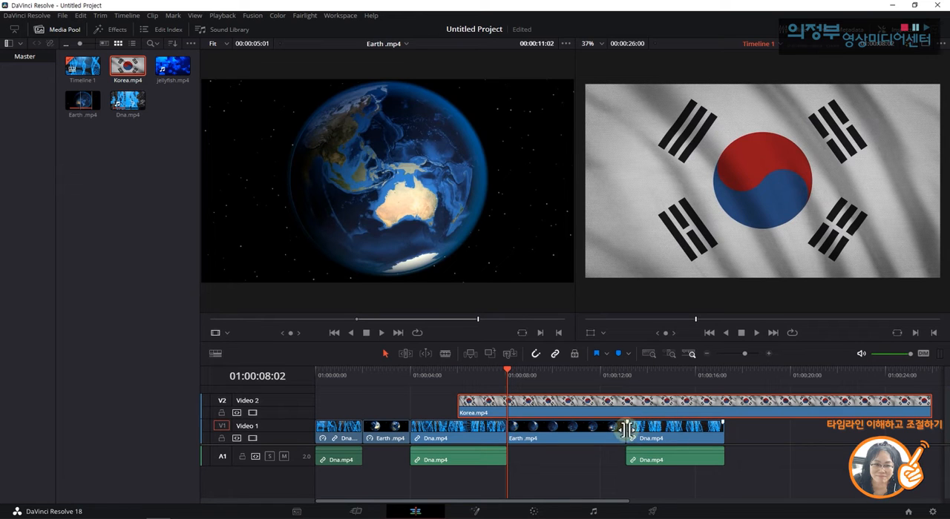
{"action": "left_click", "coordinate": [932, 406]}
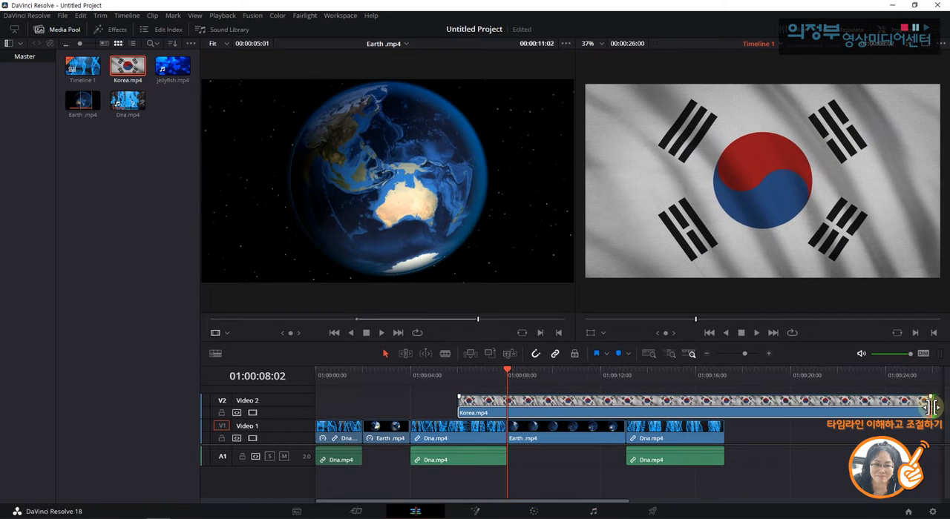
{"action": "left_click_drag", "start_coordinate": [932, 406], "coordinate": [507, 427]}
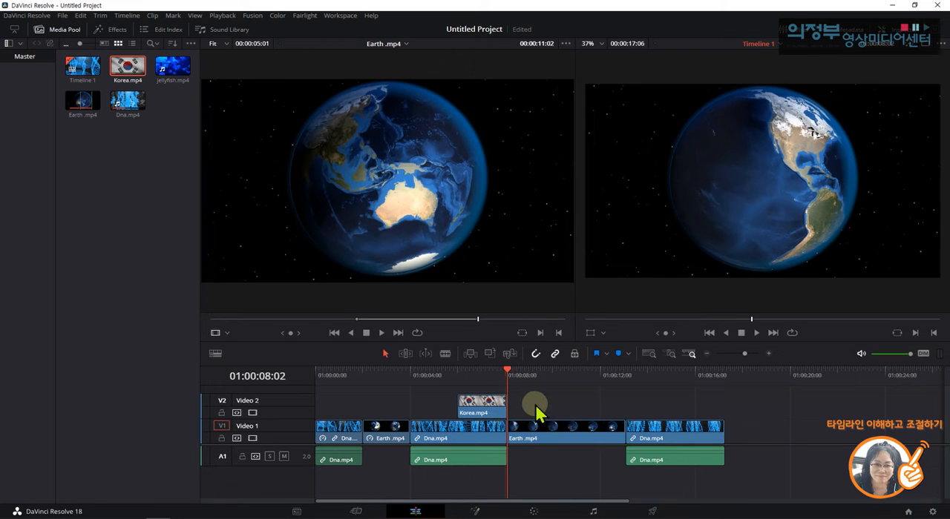
Try trimming the start of the Korea.mp4 clip on Video 2 and undo the trim.
{"action": "left_click", "coordinate": [500, 409]}
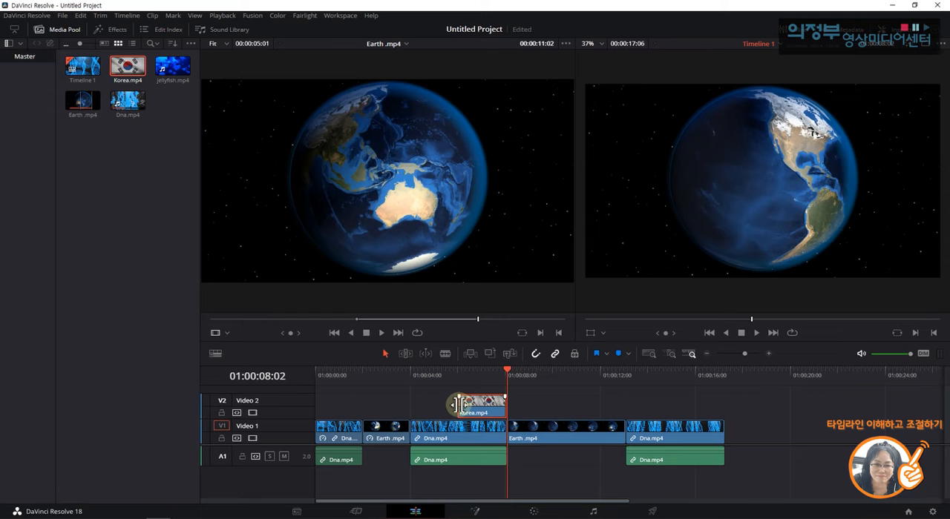
{"action": "mouse_move", "coordinate": [456, 404]}
{"action": "left_mouse_down"}
{"action": "mouse_move", "coordinate": [427, 406]}
{"action": "mouse_move", "coordinate": [452, 404]}
{"action": "left_mouse_up"}
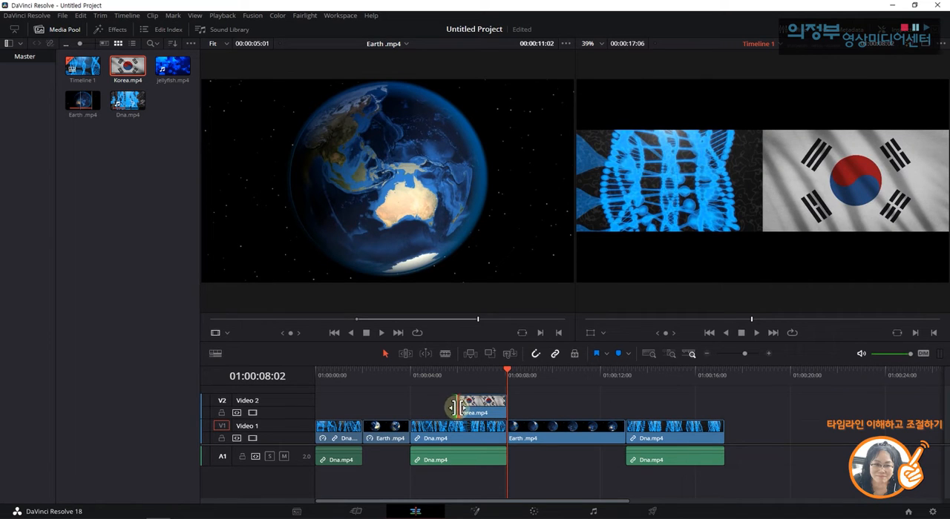
{"action": "left_click", "coordinate": [477, 414]}
{"action": "left_click_drag", "start_coordinate": [455, 406], "coordinate": [465, 408]}
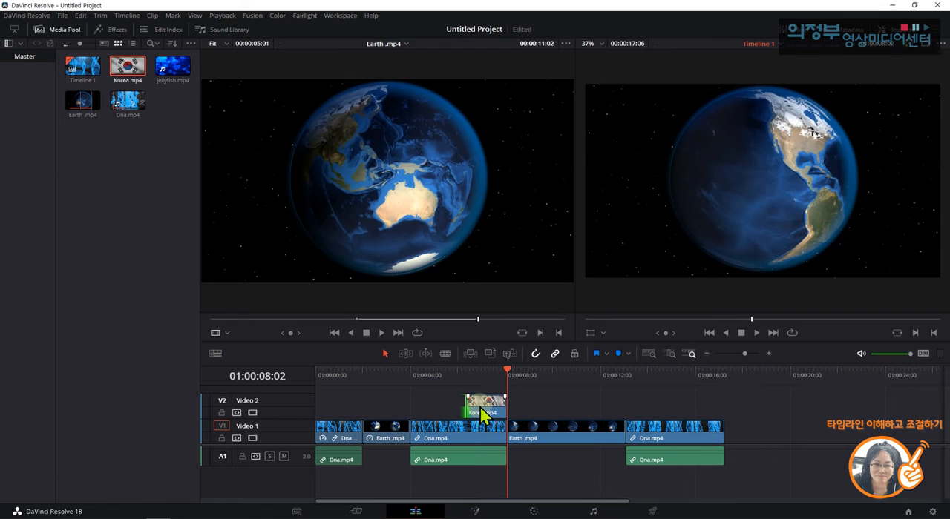
{"action": "key", "text": "ctrl+z"}
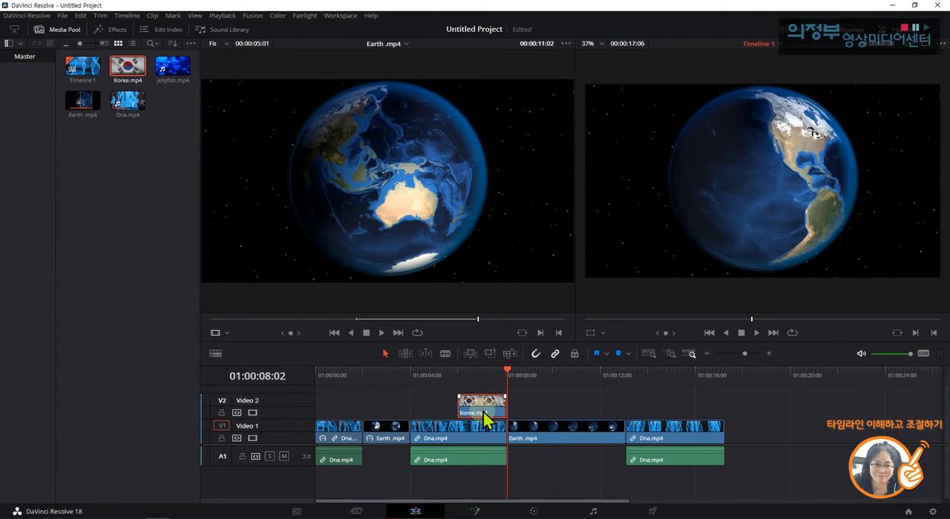
Duplicate the trimmed Korea.mp4 clip on Video 2, placing the copy above the middle of the second Earth.mp4 clip.
{"action": "left_click_drag", "start_coordinate": [484, 419], "coordinate": [575, 423]}
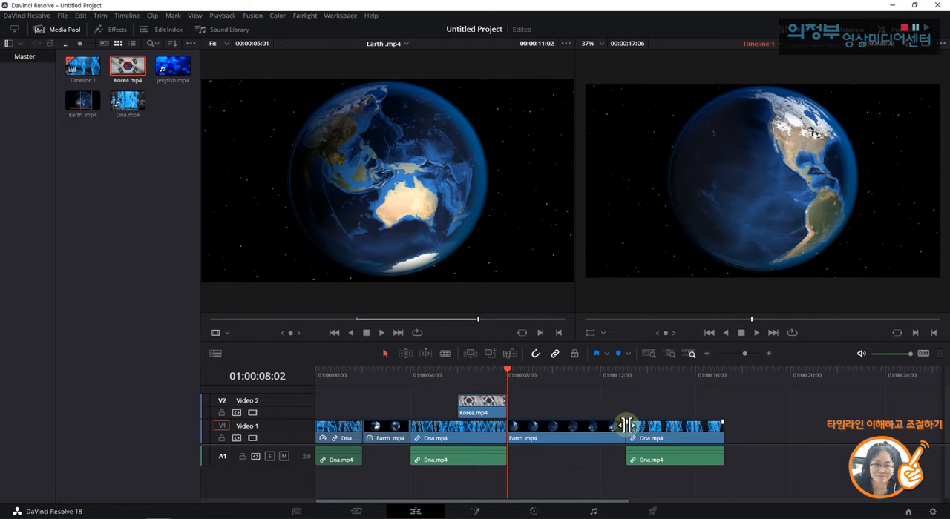
{"action": "left_click", "coordinate": [488, 411]}
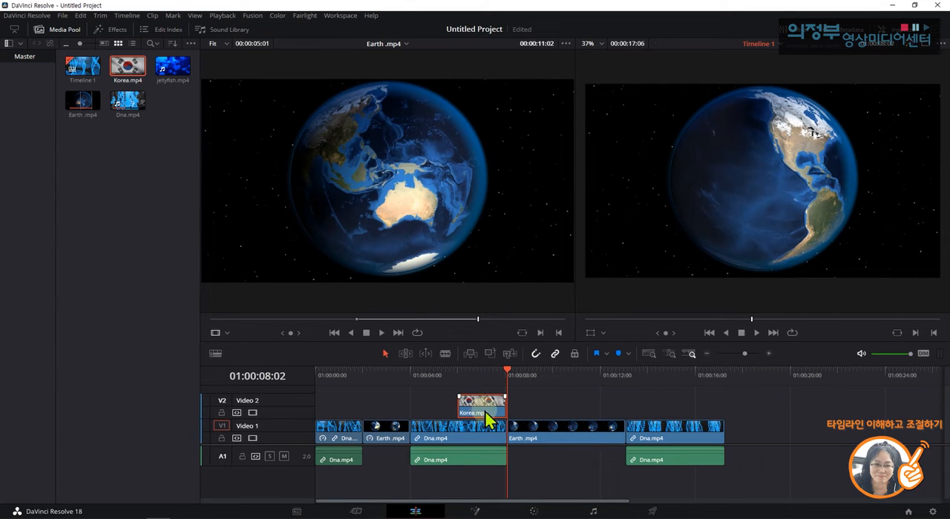
{"action": "left_click_drag", "start_coordinate": [488, 419], "coordinate": [573, 416]}
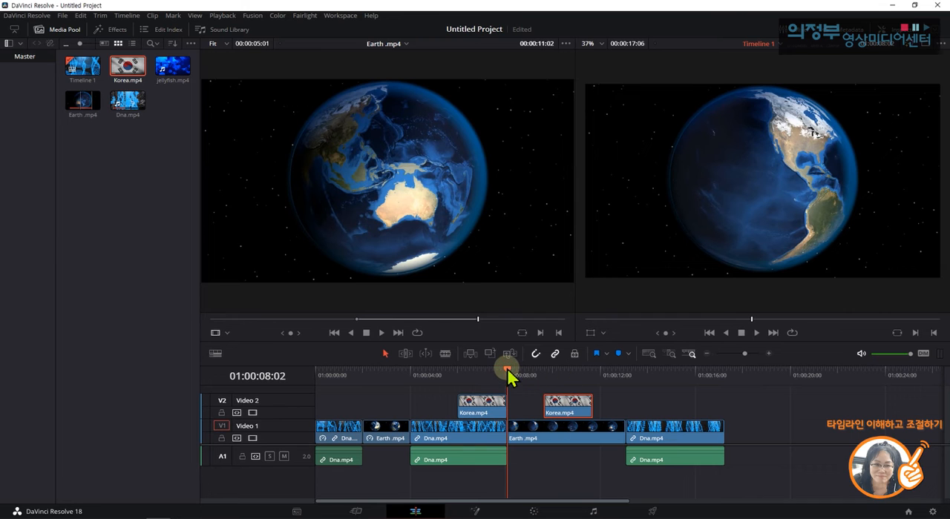
Play the timeline from 01:00:04:00 past both Korea.mp4 overlays to review them.
{"action": "left_click_drag", "start_coordinate": [507, 374], "coordinate": [413, 391]}
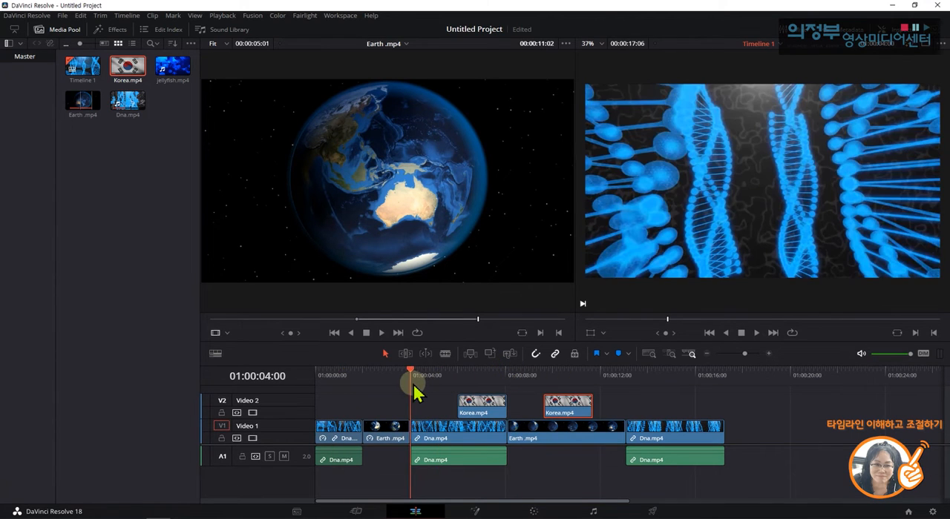
{"action": "key", "text": "space"}
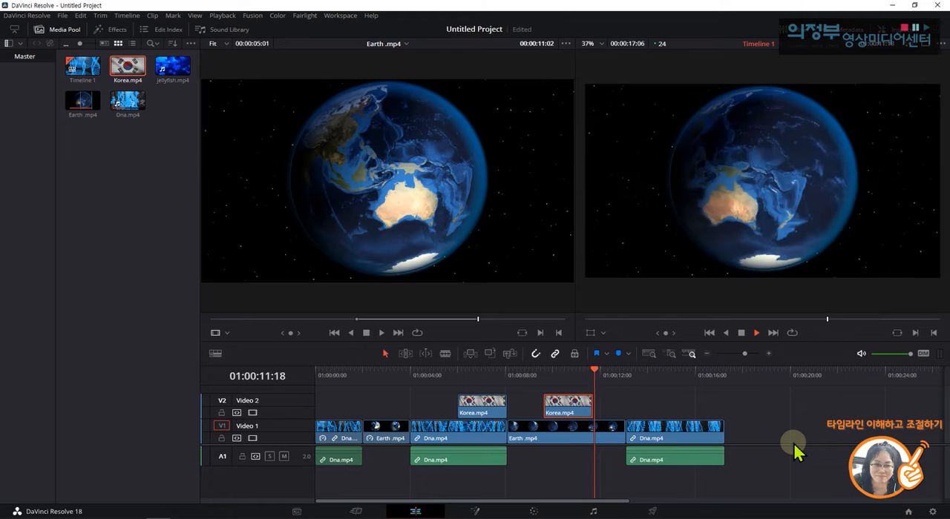
{"action": "key", "text": "space"}
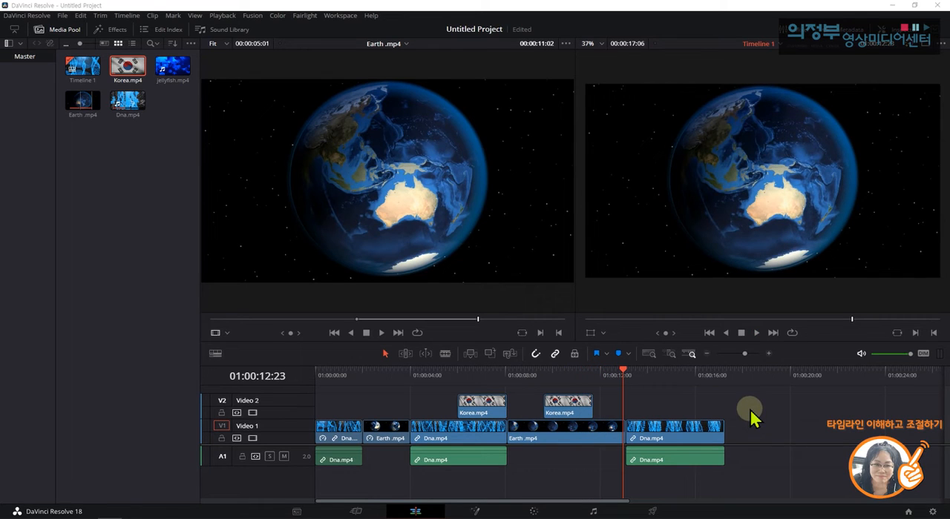
Move the last Dna.mp4 clip with its linked audio along the timeline to start at about 01:00:16:08, leaving a gap after Earth.mp4.
{"action": "left_click", "coordinate": [694, 433]}
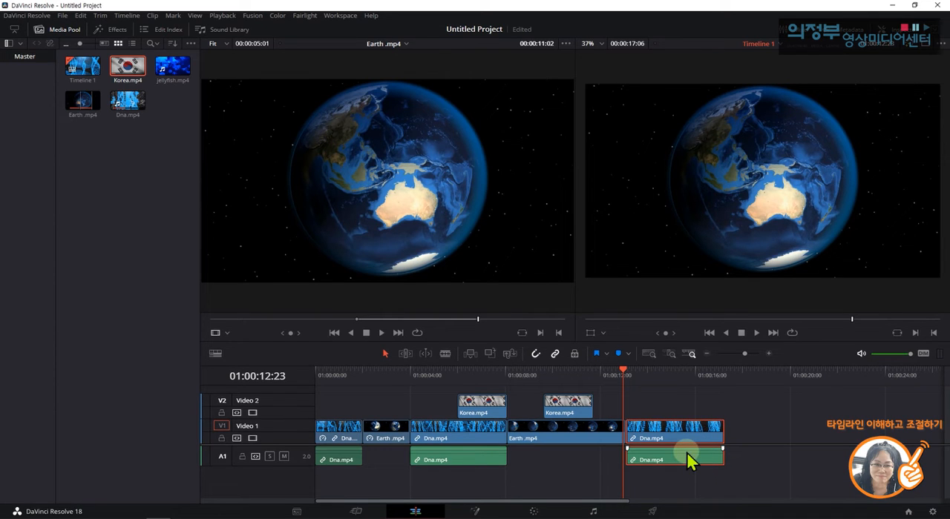
{"action": "left_click", "coordinate": [461, 436]}
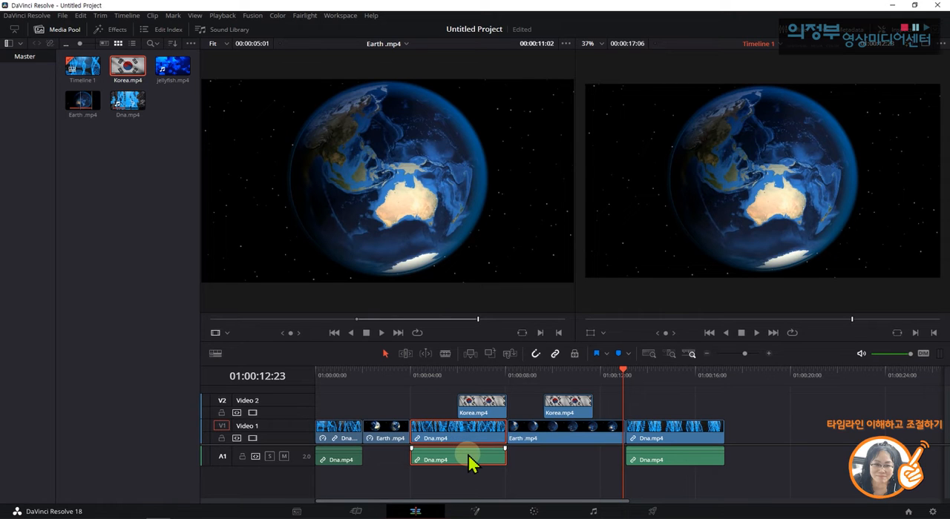
{"action": "left_click_drag", "start_coordinate": [676, 426], "coordinate": [758, 452]}
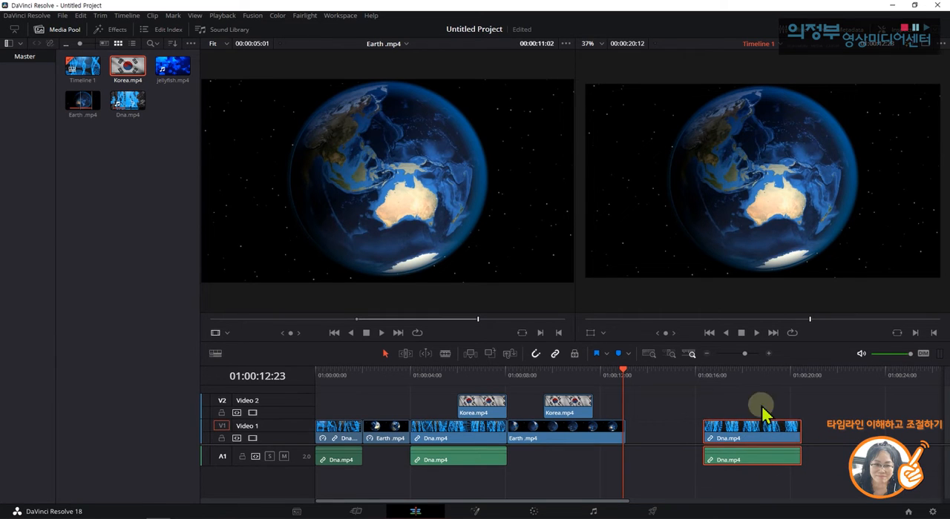
Turn off Linked Selection and select only the audio part of the last Dna.mp4 clip.
{"action": "left_click", "coordinate": [851, 430]}
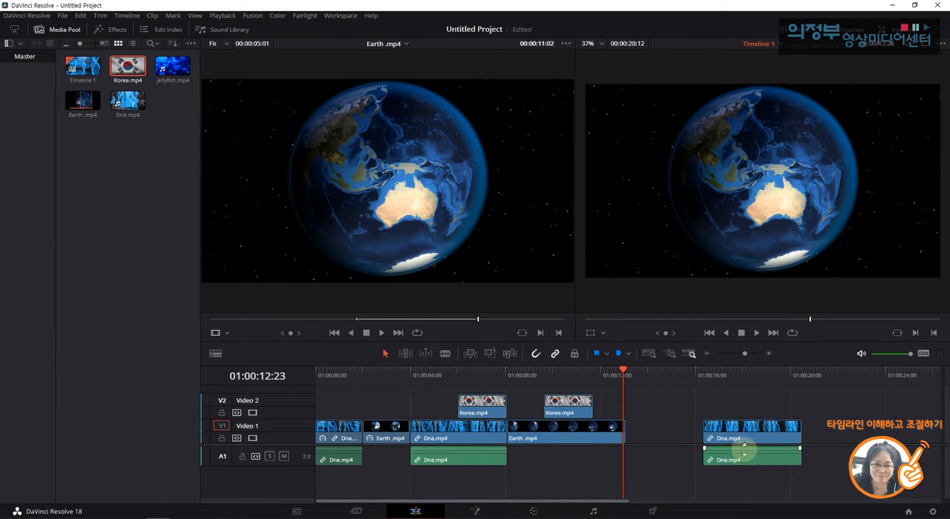
{"action": "left_click", "coordinate": [766, 440]}
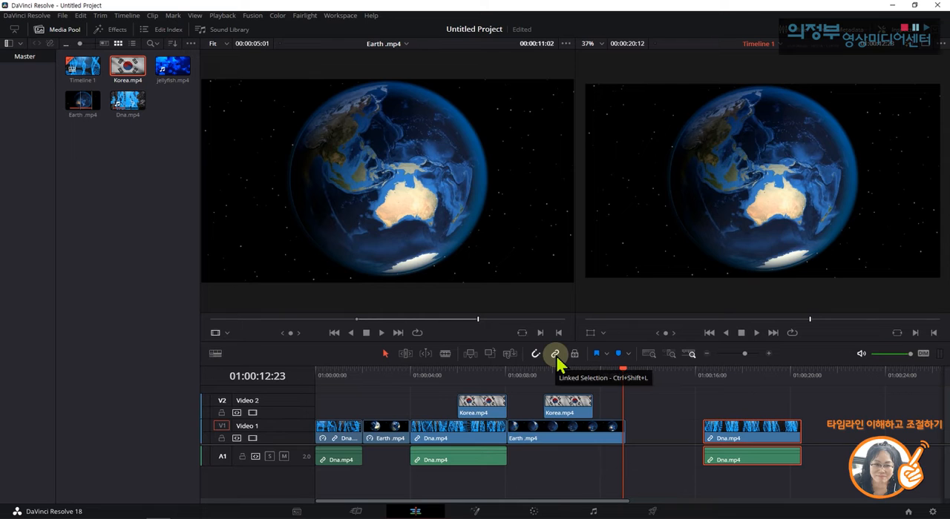
{"action": "left_click", "coordinate": [830, 438]}
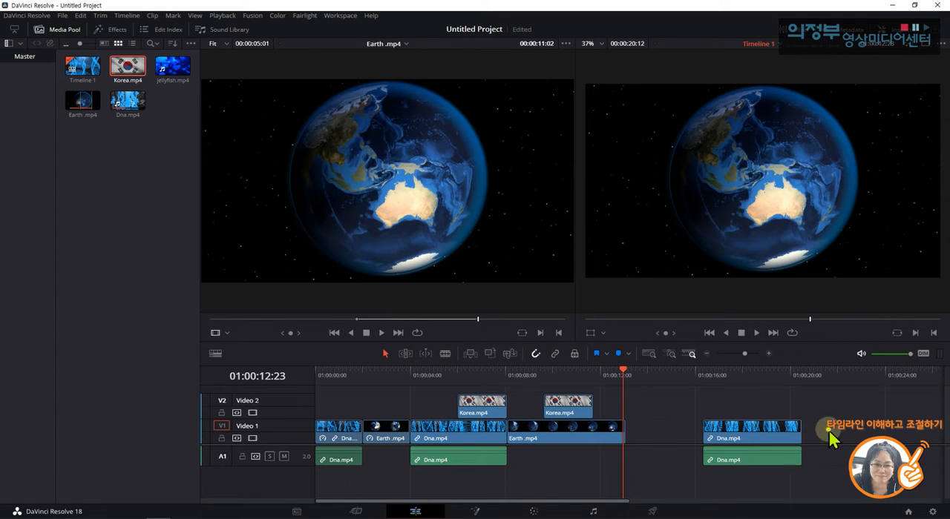
{"action": "left_click", "coordinate": [754, 462]}
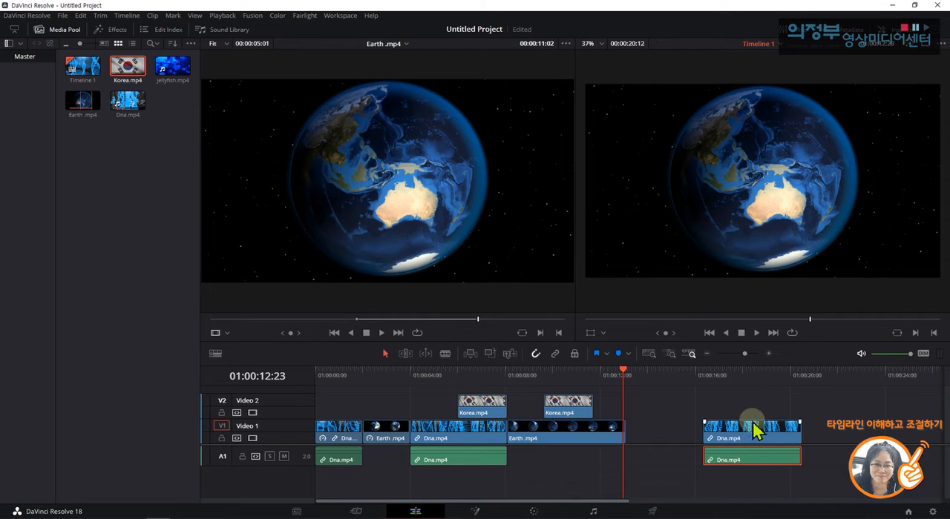
Select the video and audio parts of the last Dna.mp4 clip together and toggle Linked Selection.
{"action": "left_click_drag", "start_coordinate": [853, 417], "coordinate": [750, 479]}
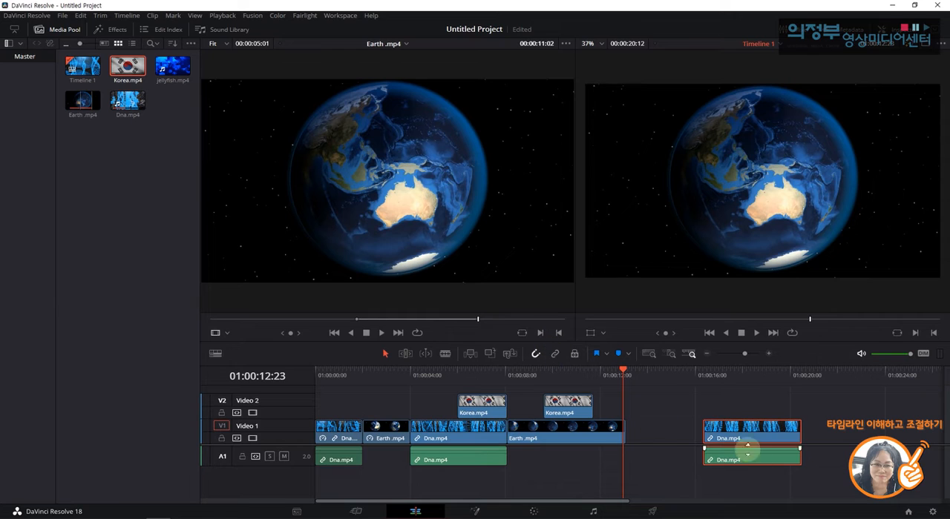
{"action": "left_click", "coordinate": [556, 355]}
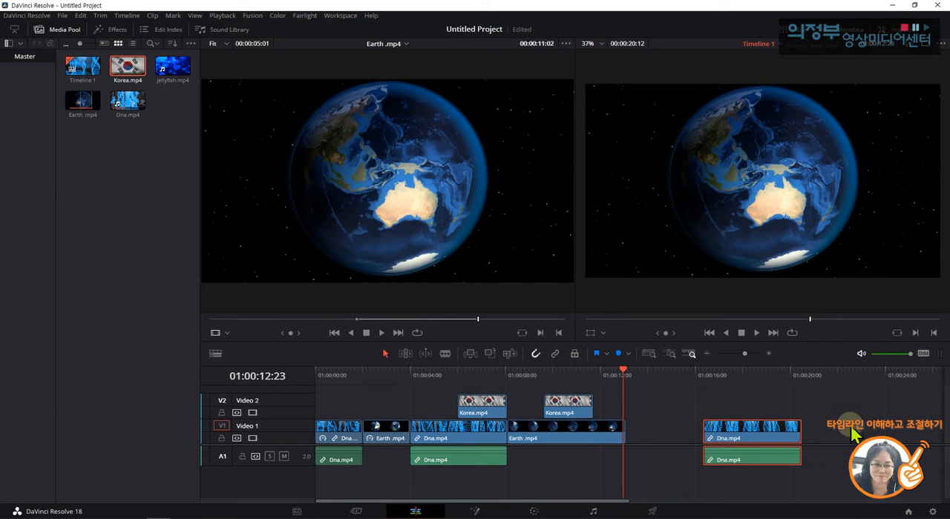
Try deleting only the audio part of the last Dna.mp4 clip and undo the deletion.
{"action": "left_click", "coordinate": [751, 457]}
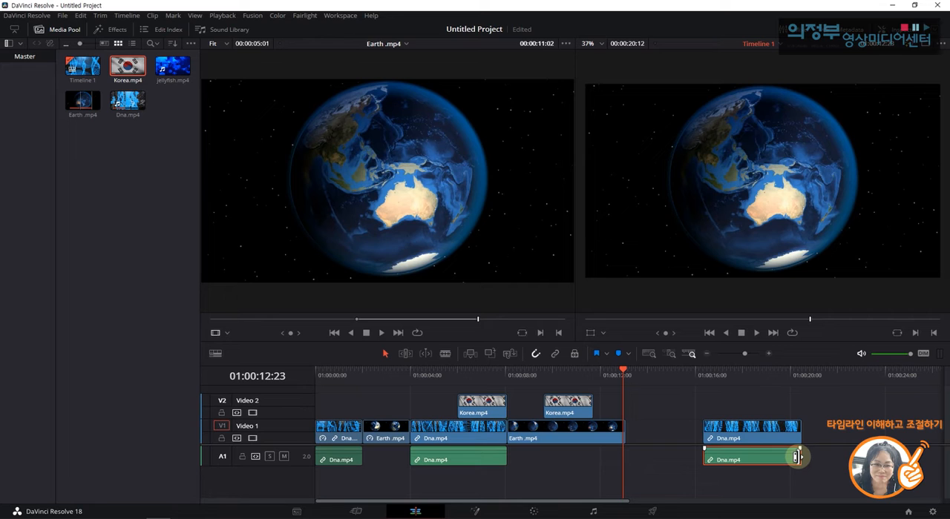
{"action": "key", "text": "Delete"}
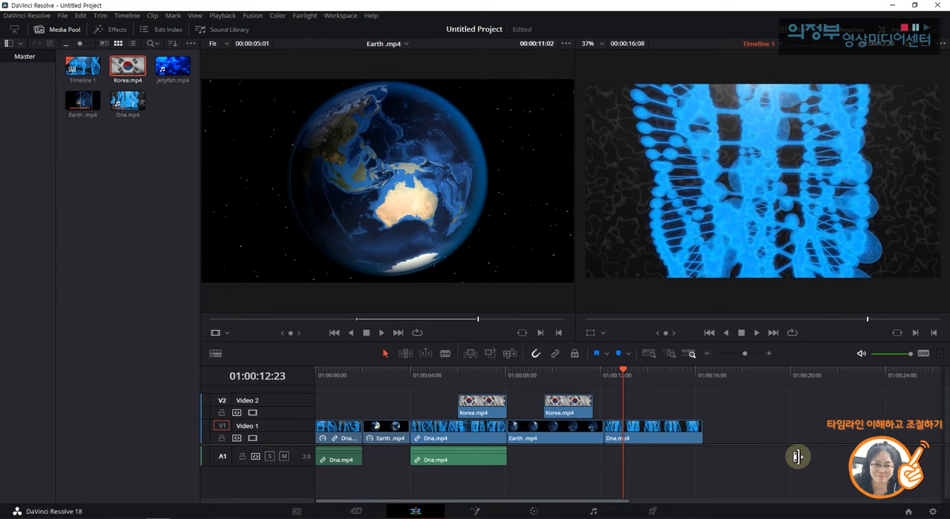
{"action": "key", "text": "ctrl+z"}
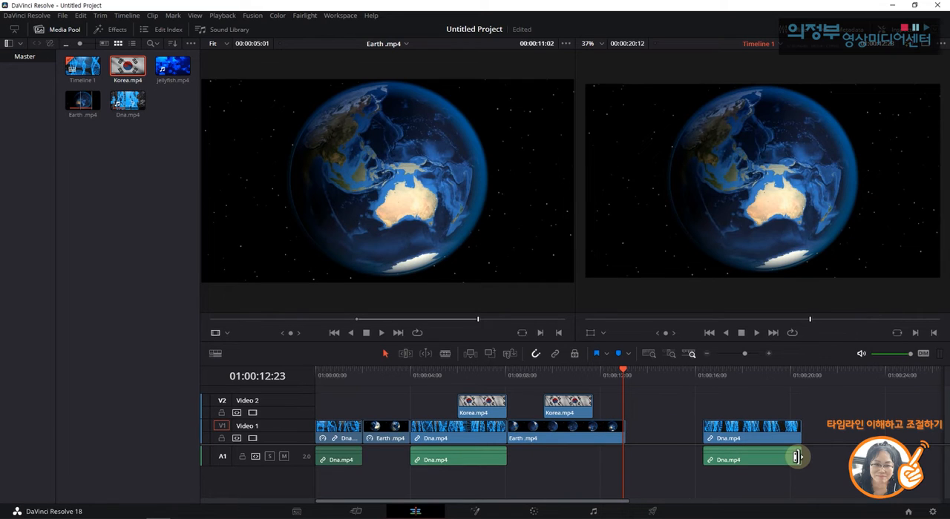
Delete the last Dna.mp4 clip's audio again, and undo that deletion along with the clip's earlier move away from Earth.mp4.
{"action": "left_click", "coordinate": [759, 440]}
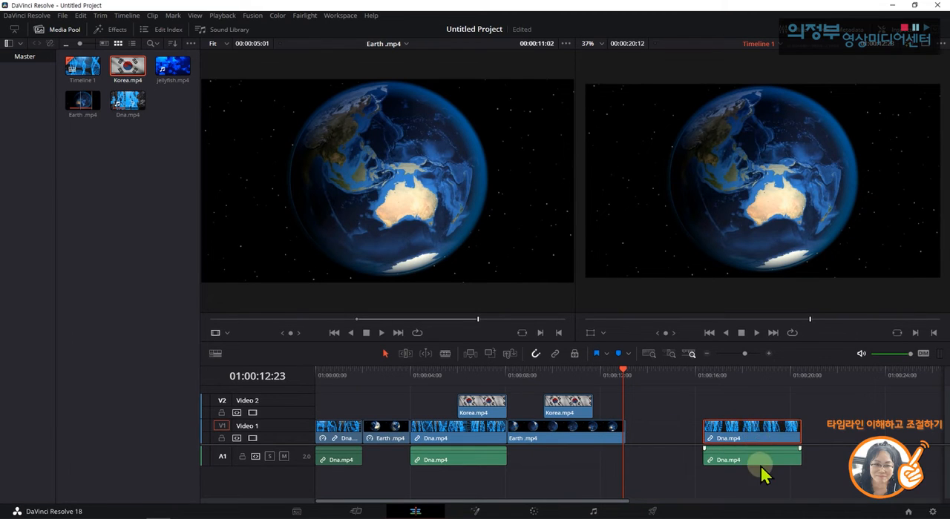
{"action": "left_click", "coordinate": [761, 466]}
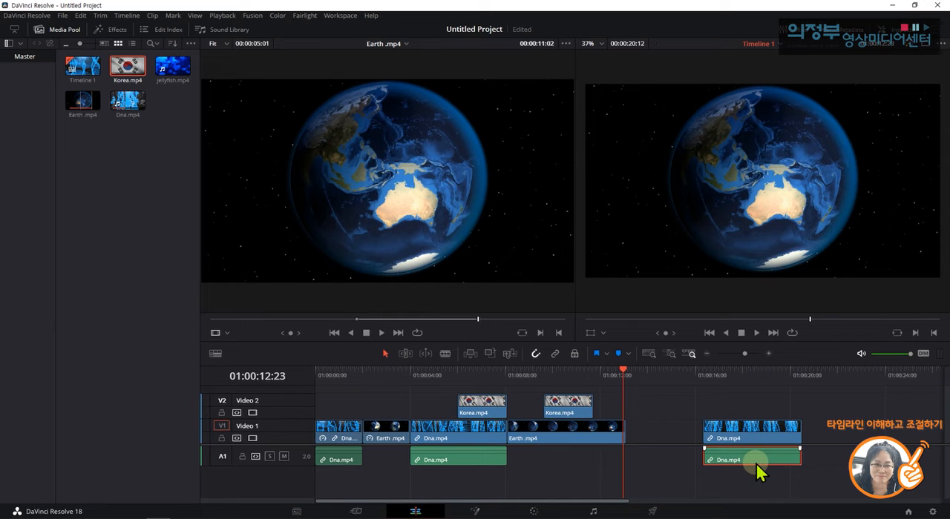
{"action": "key", "text": "Delete"}
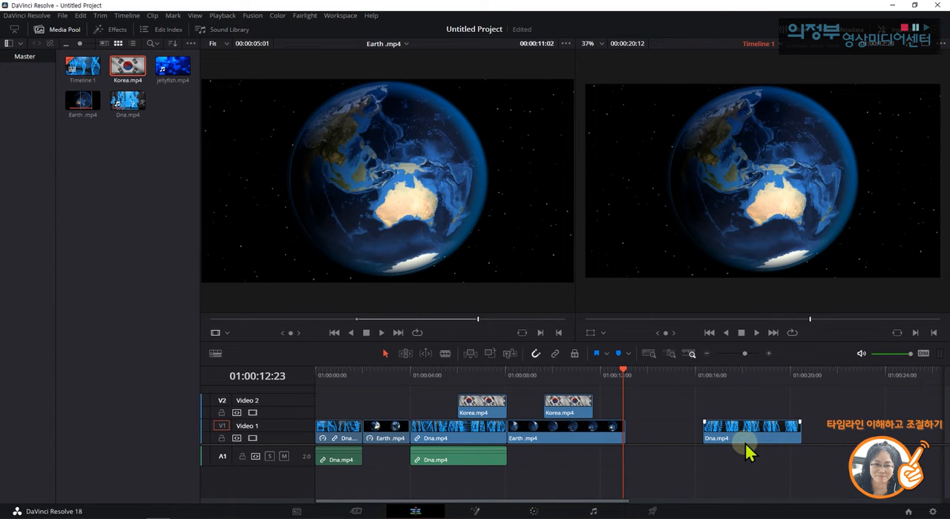
{"action": "key", "text": "ctrl+z"}
{"action": "key", "text": "ctrl+z"}
{"action": "key", "text": "ctrl+z"}
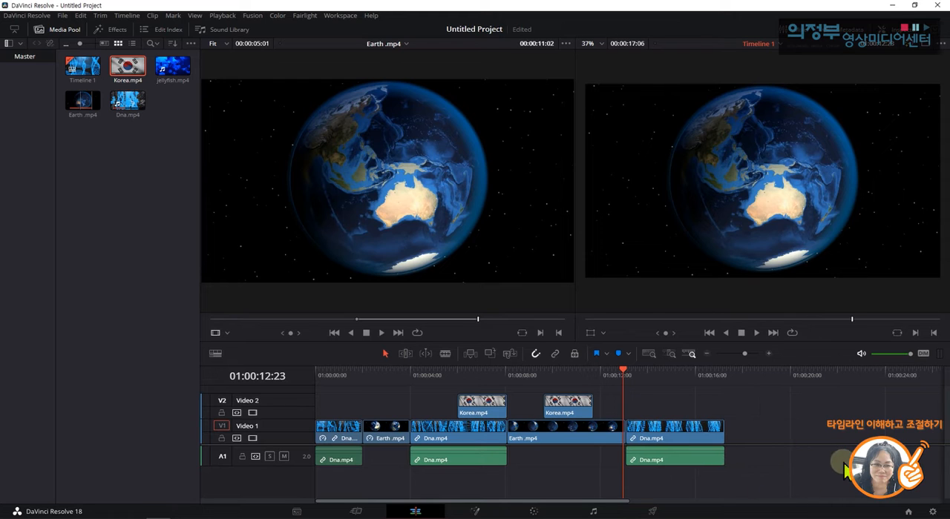
Turn Linked Selection on and move the last Dna.mp4 clip with its audio to start at about 01:00:18:11.
{"action": "left_click", "coordinate": [698, 460]}
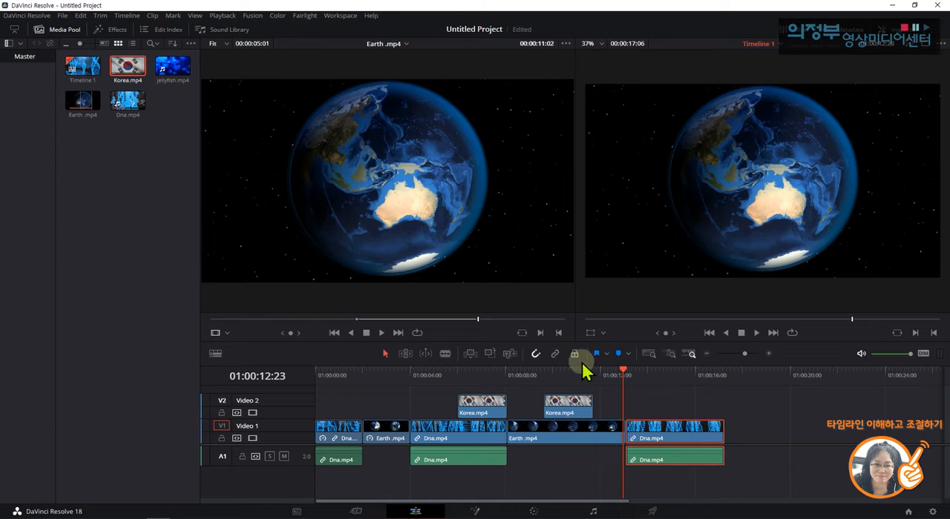
{"action": "left_click", "coordinate": [555, 354]}
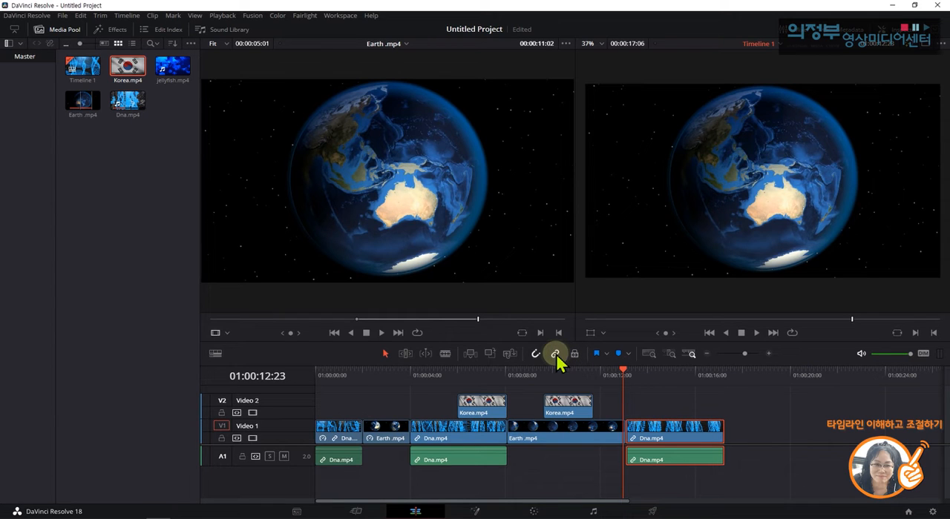
{"action": "left_click_drag", "start_coordinate": [703, 438], "coordinate": [828, 449]}
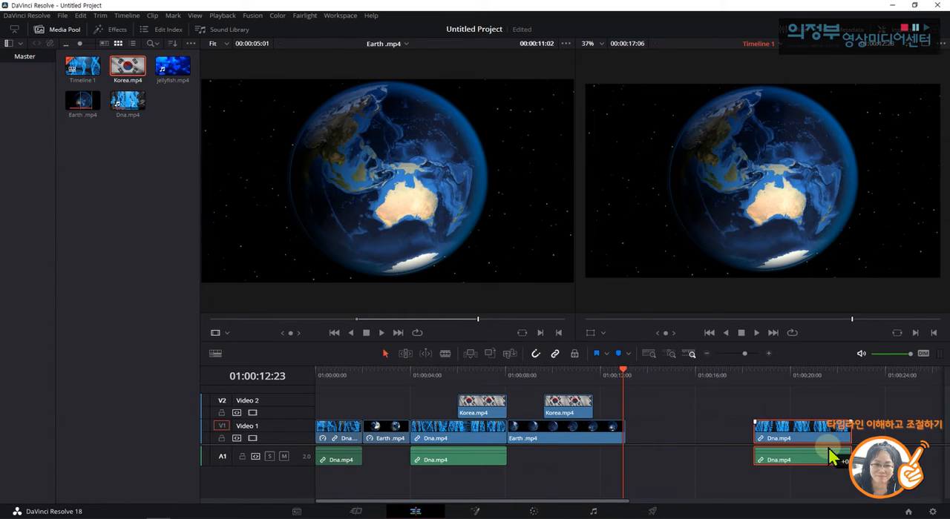
{"action": "left_click", "coordinate": [891, 412]}
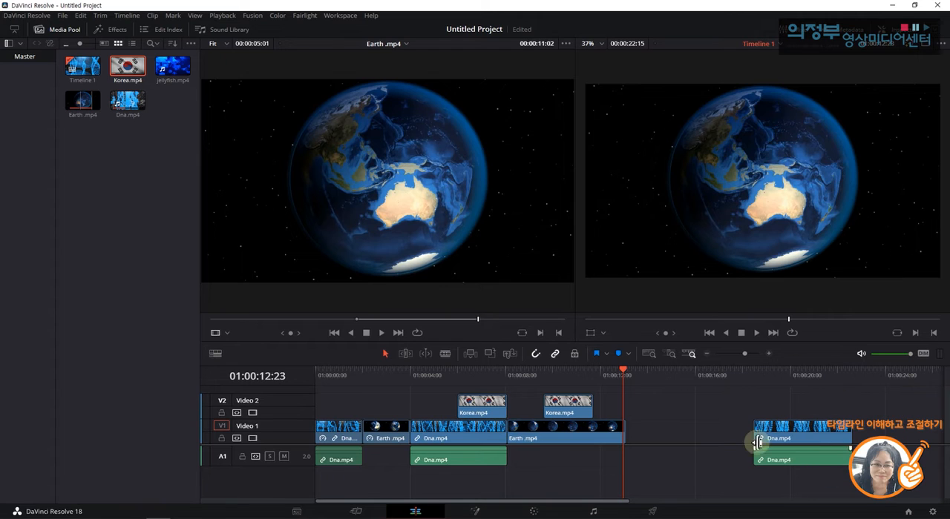
Delete only the audio part of the last Dna.mp4 clip and close the gap between it and Earth.mp4.
{"action": "left_click", "coordinate": [807, 444]}
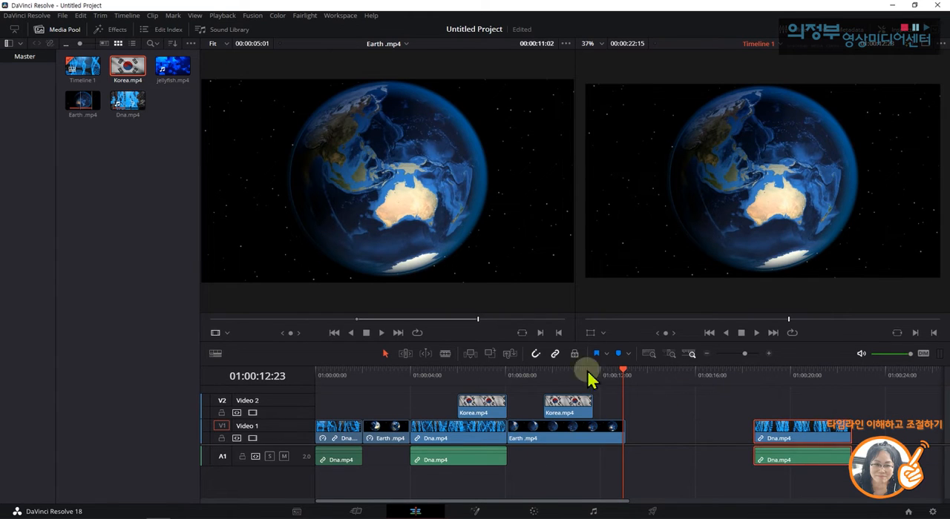
{"action": "left_click", "coordinate": [883, 425]}
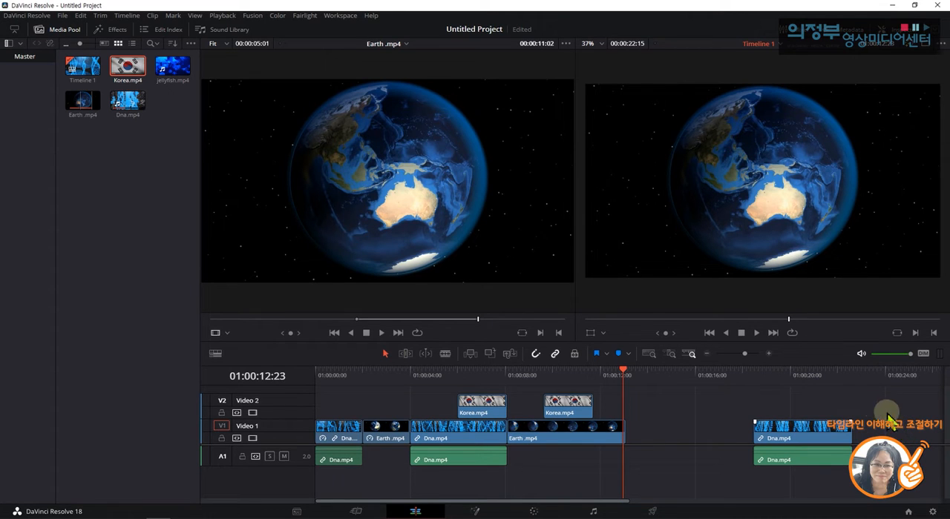
{"action": "left_click", "coordinate": [819, 462]}
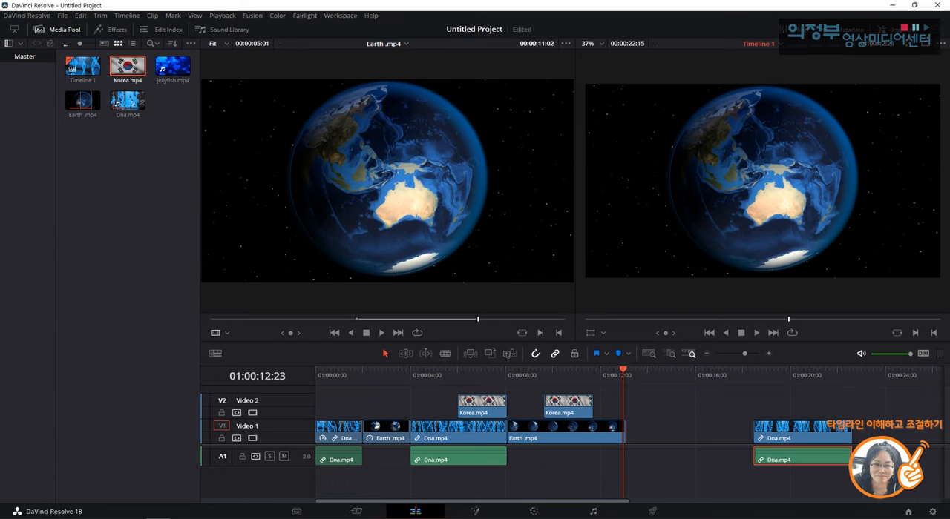
{"action": "key", "text": "Delete"}
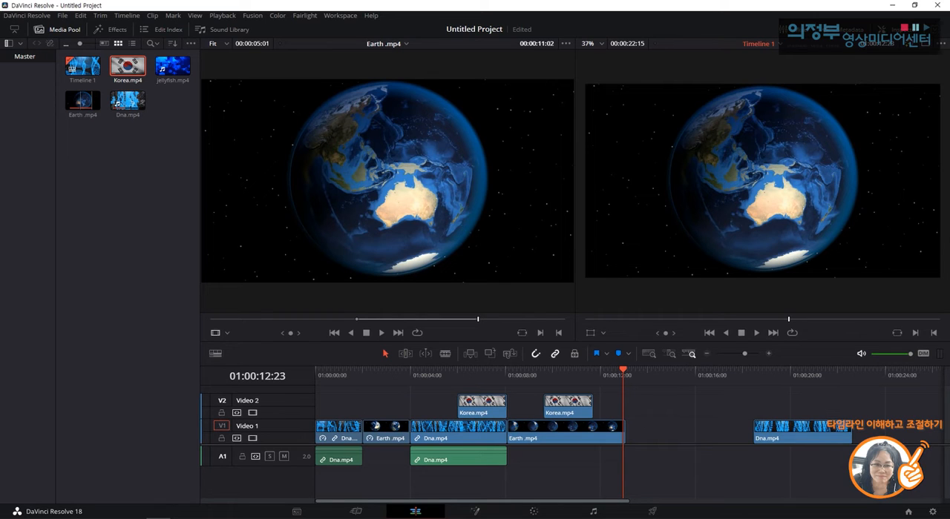
{"action": "left_click", "coordinate": [730, 436]}
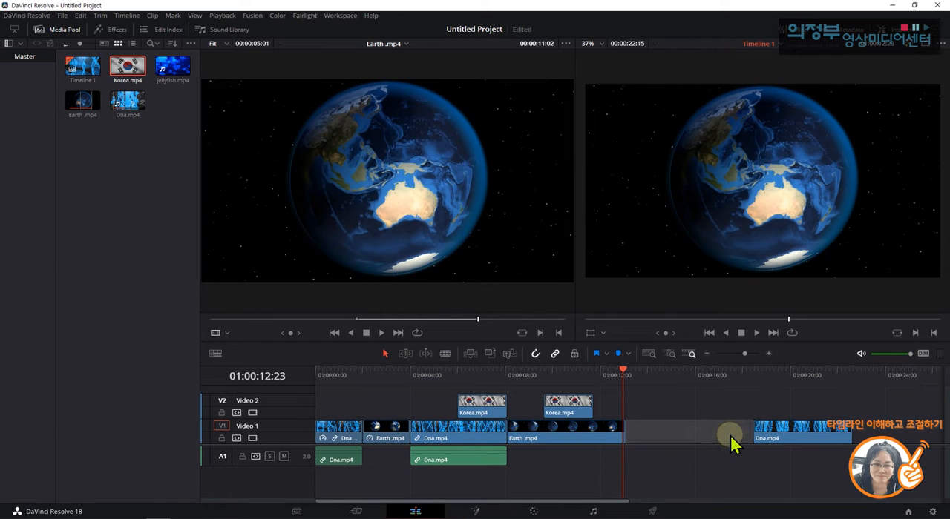
{"action": "key", "text": "Delete"}
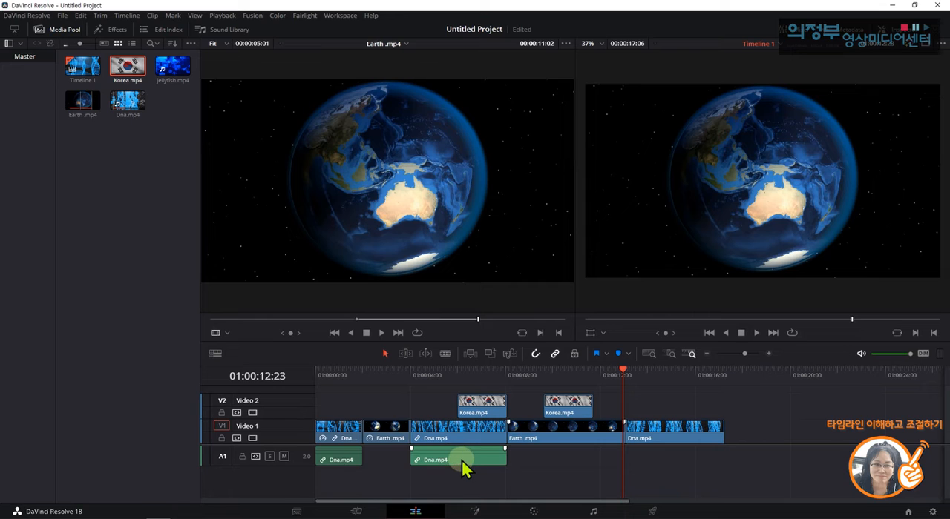
Delete only the audio parts of the middle and first Dna.mp4 clips, keeping their video on Video 1.
{"action": "left_click", "coordinate": [479, 436]}
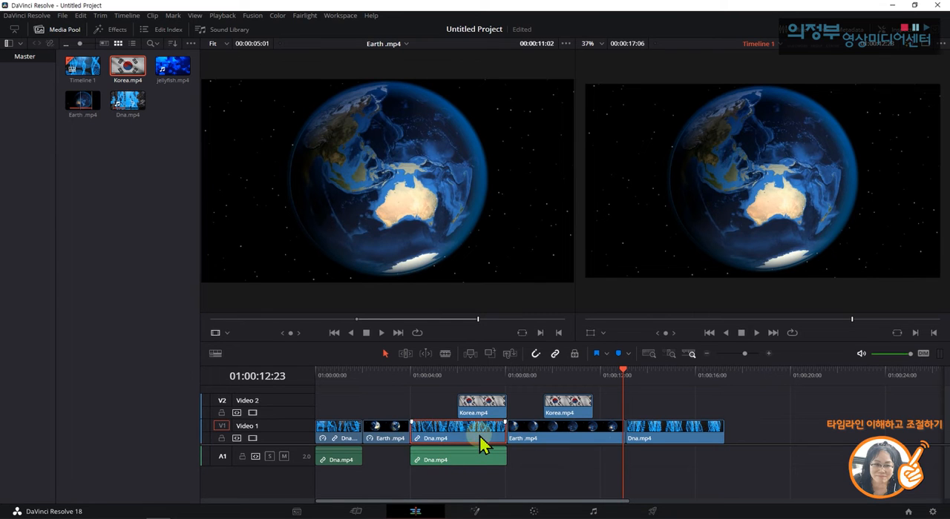
{"action": "left_click", "coordinate": [480, 457]}
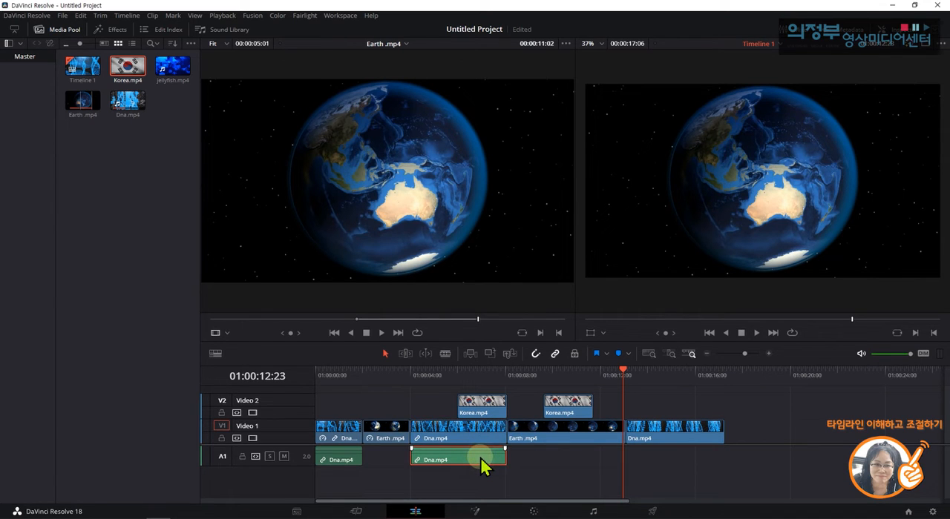
{"action": "key", "text": "Delete"}
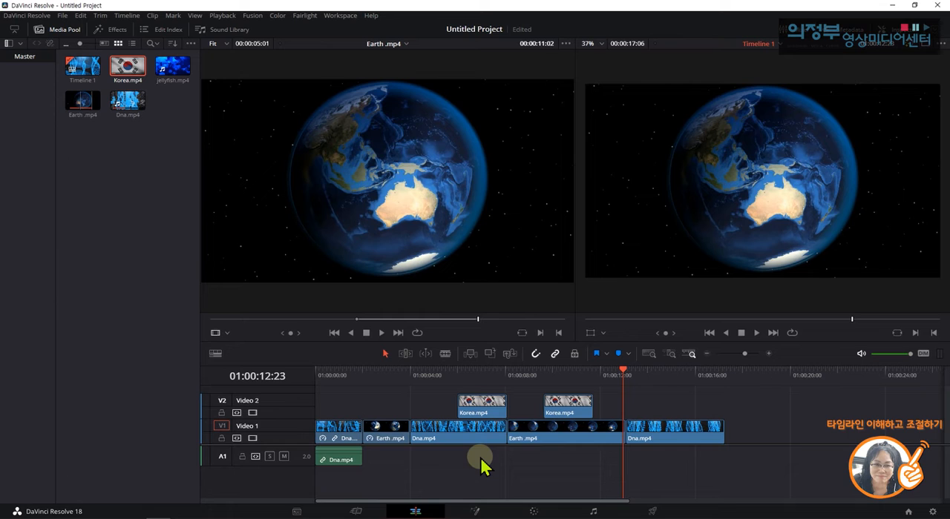
{"action": "left_click", "coordinate": [344, 466]}
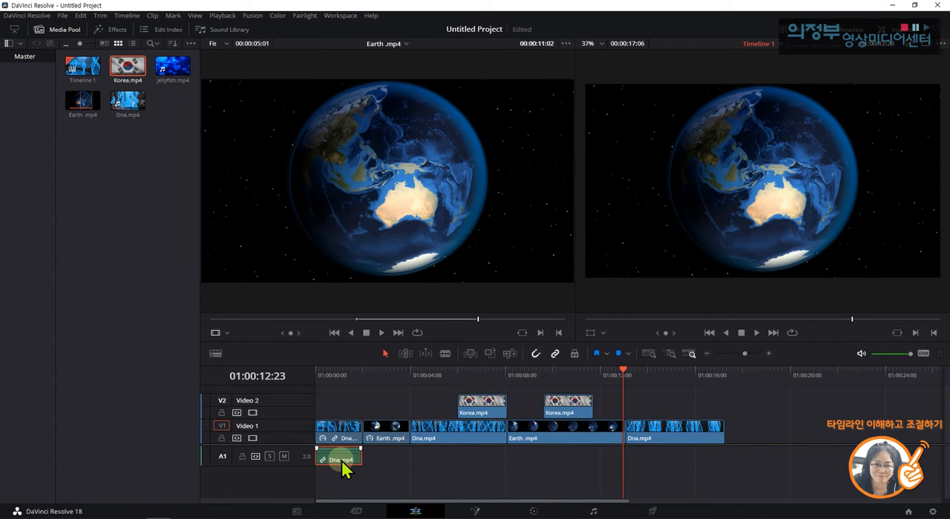
{"action": "key", "text": "Delete"}
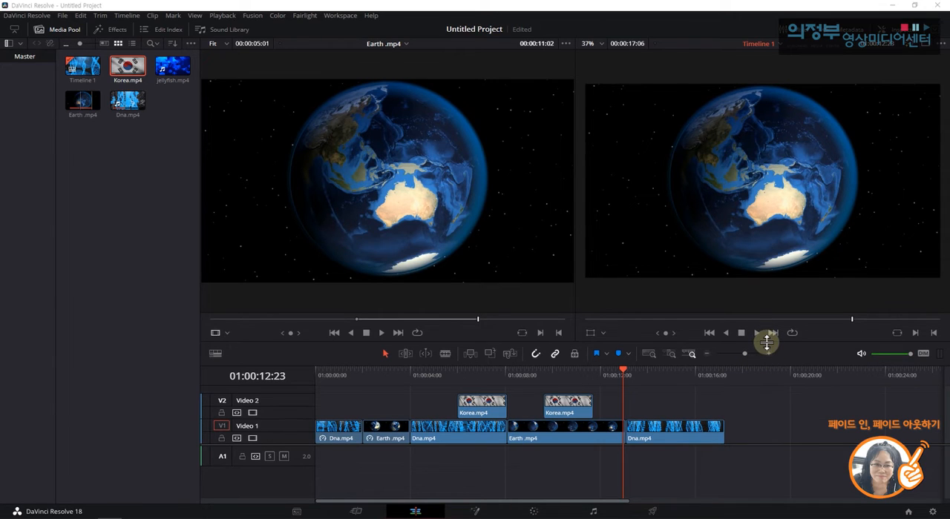
Enlarge the timeline area's height and zoom the timeline in one level.
{"action": "left_click_drag", "start_coordinate": [768, 342], "coordinate": [774, 315]}
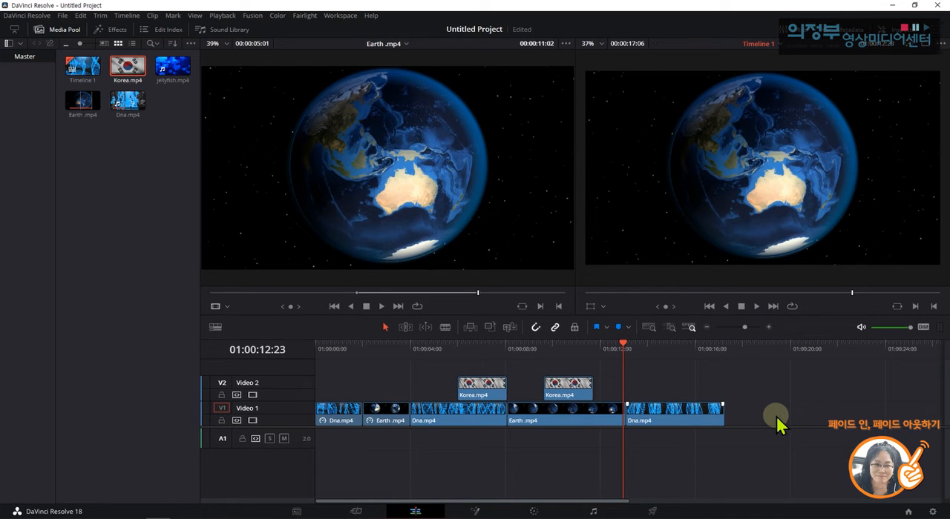
{"action": "left_click", "coordinate": [770, 327]}
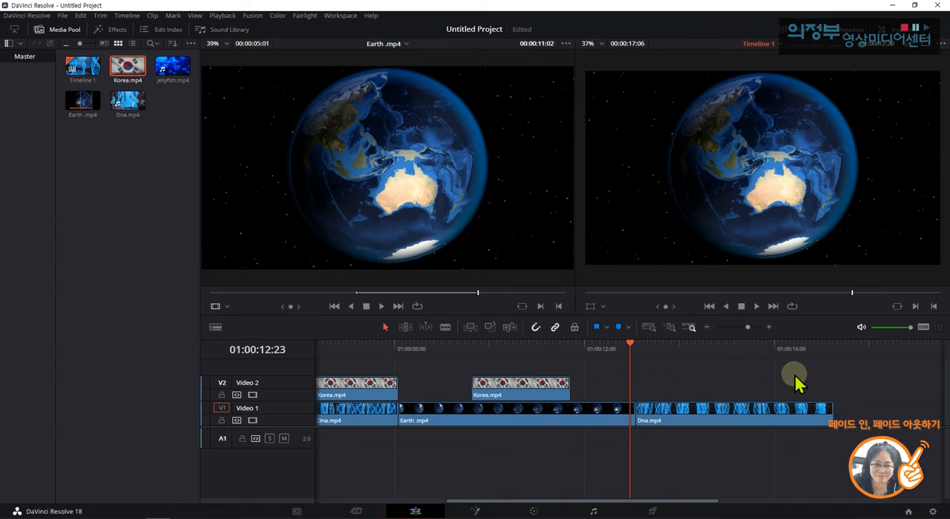
{"action": "mouse_move", "coordinate": [783, 421]}
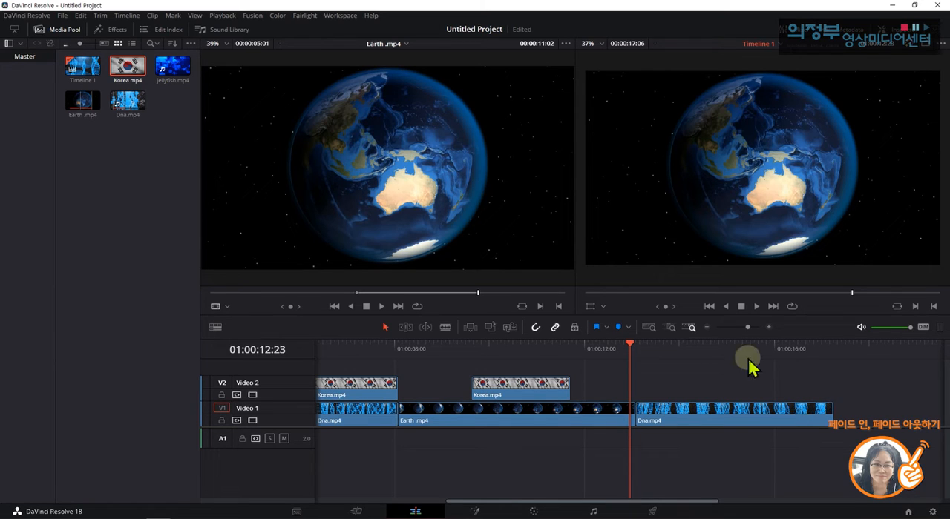
Play the timeline from 01:00:09:06 through the second Korea.mp4 overlay to review how it enters and ends.
{"action": "left_click", "coordinate": [488, 371]}
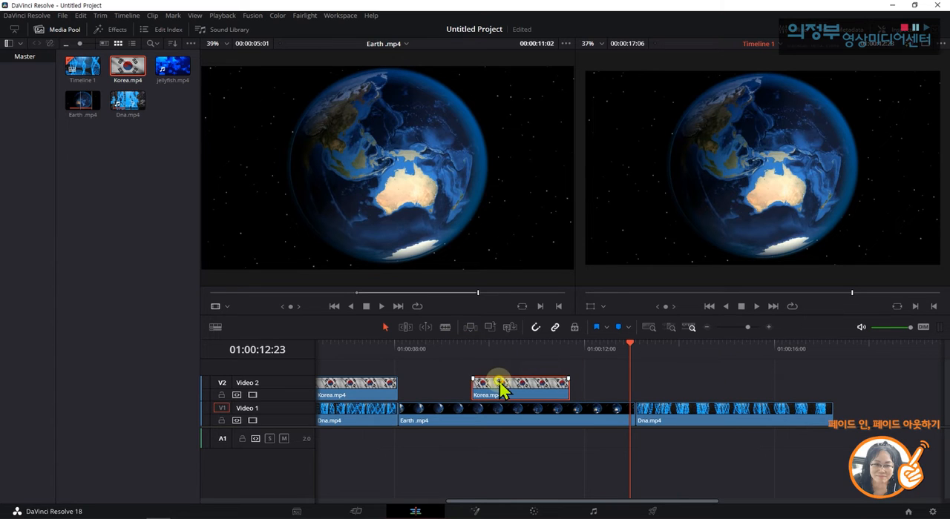
{"action": "left_click", "coordinate": [515, 343]}
{"action": "left_click_drag", "start_coordinate": [517, 343], "coordinate": [453, 346]}
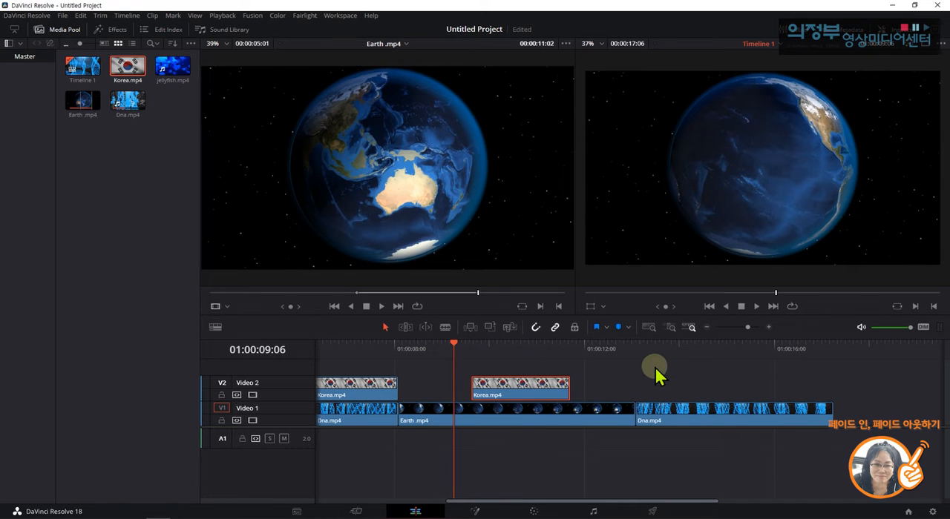
{"action": "key", "text": "space"}
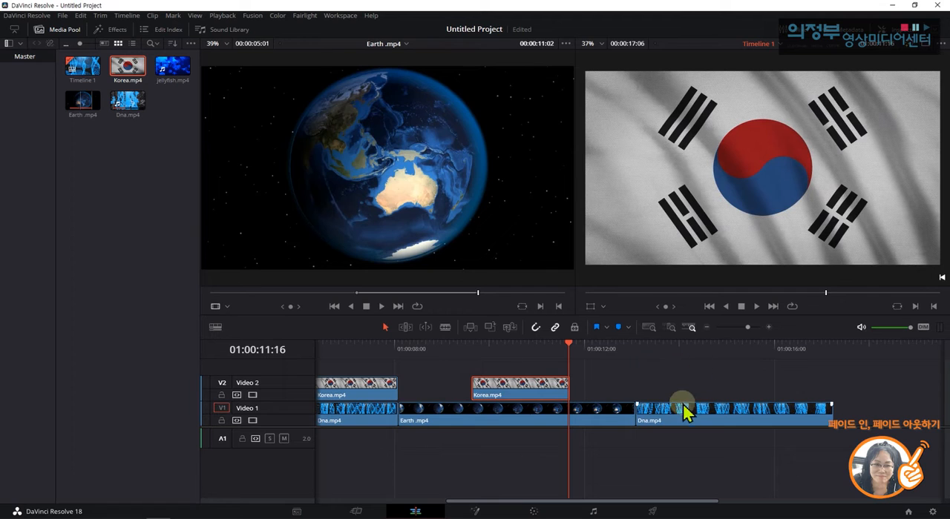
Play the last Dna.mp4 clip from its start at 01:00:13:02 to its end to review how it begins and finishes.
{"action": "left_click", "coordinate": [661, 345]}
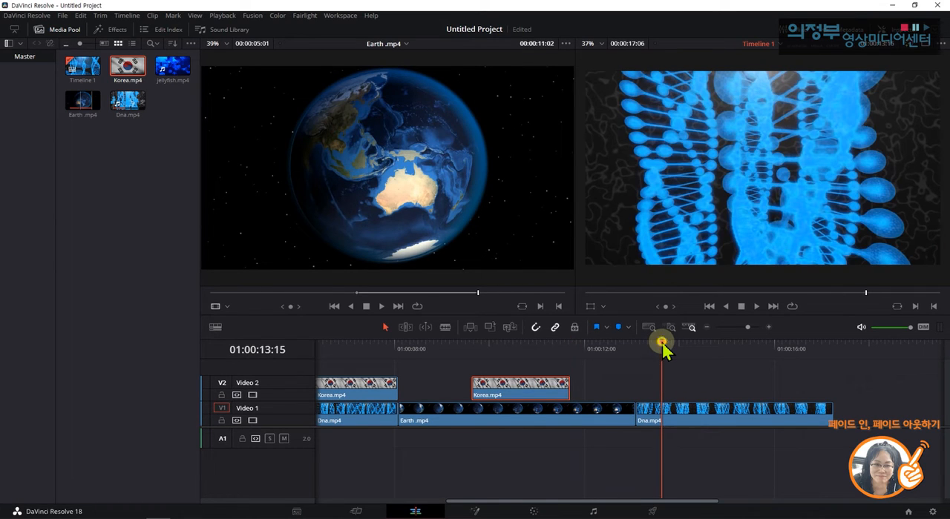
{"action": "left_click_drag", "start_coordinate": [662, 344], "coordinate": [645, 346]}
{"action": "left_click", "coordinate": [698, 421]}
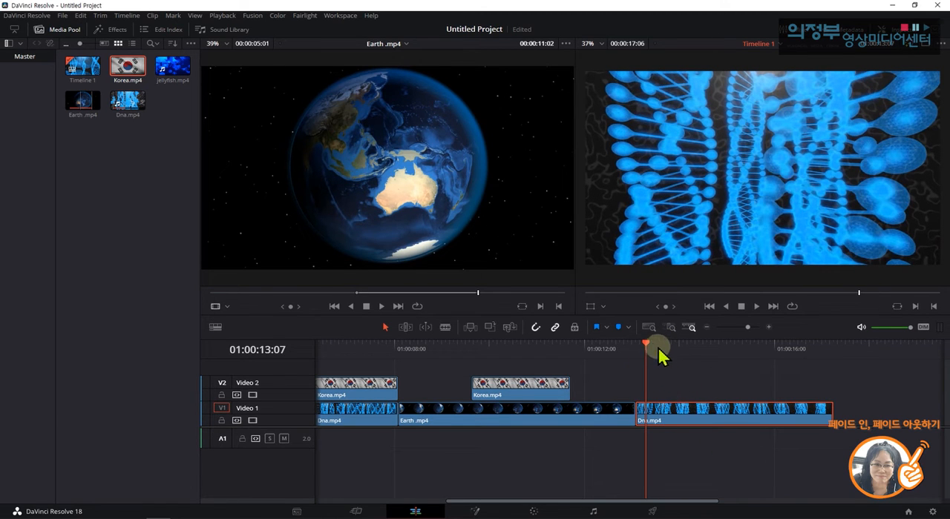
{"action": "left_click_drag", "start_coordinate": [647, 346], "coordinate": [636, 346]}
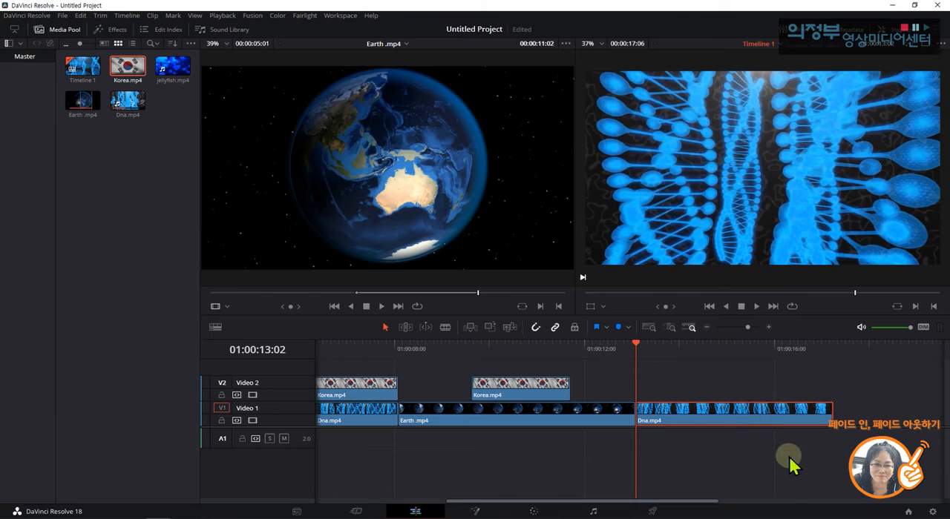
{"action": "key", "text": "space"}
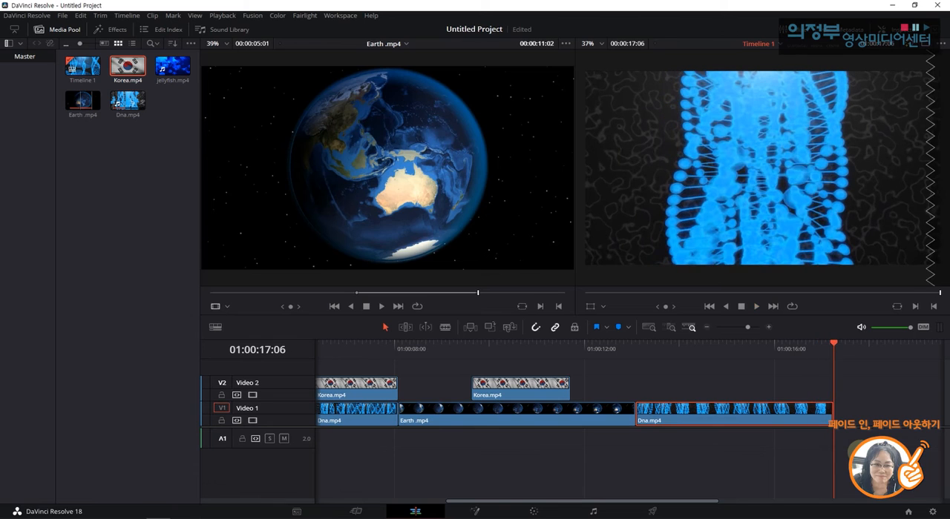
Add a fade-in of about 0.9 seconds and a fade-out of about 1.2 seconds to the last Dna.mp4 clip.
{"action": "left_click", "coordinate": [811, 383]}
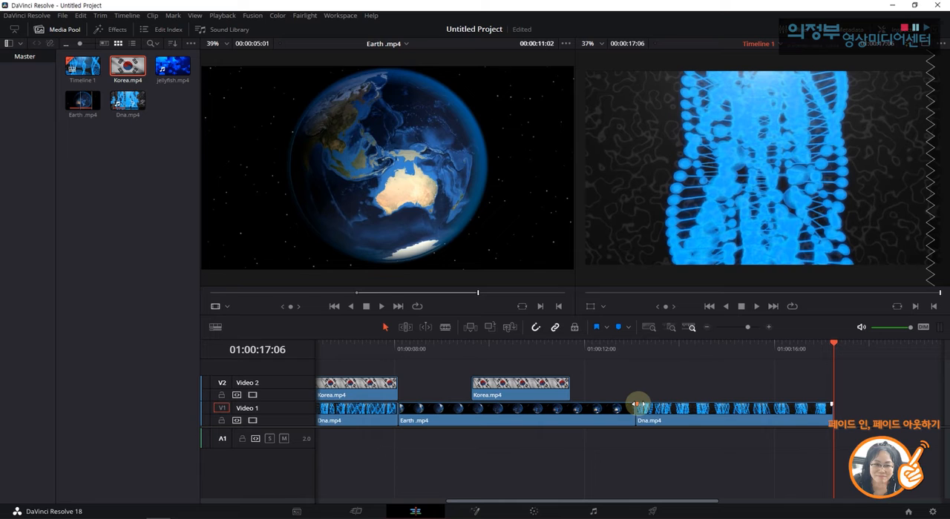
{"action": "left_click_drag", "start_coordinate": [637, 405], "coordinate": [679, 402]}
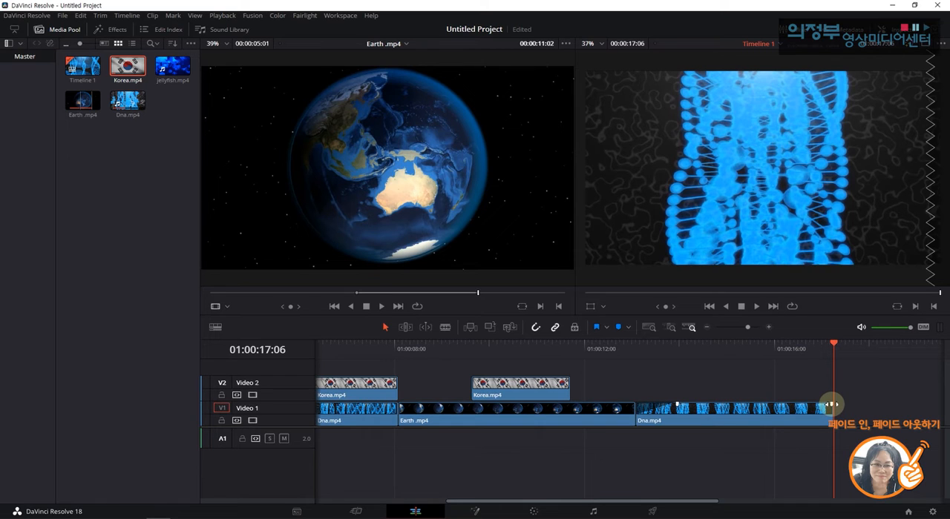
{"action": "left_click_drag", "start_coordinate": [831, 404], "coordinate": [777, 402]}
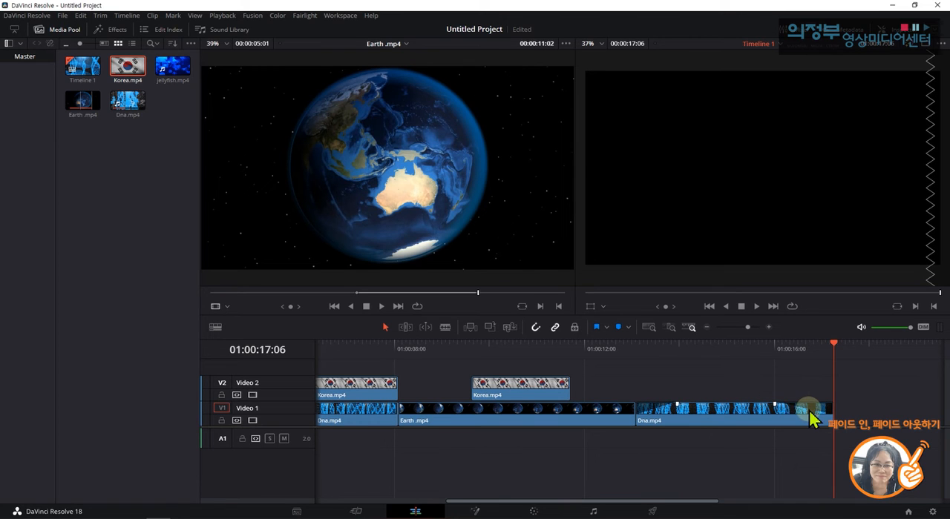
Play the timeline from just before the last Dna.mp4 clip twice to review its fade-in and fade-out.
{"action": "left_click_drag", "start_coordinate": [833, 345], "coordinate": [626, 356]}
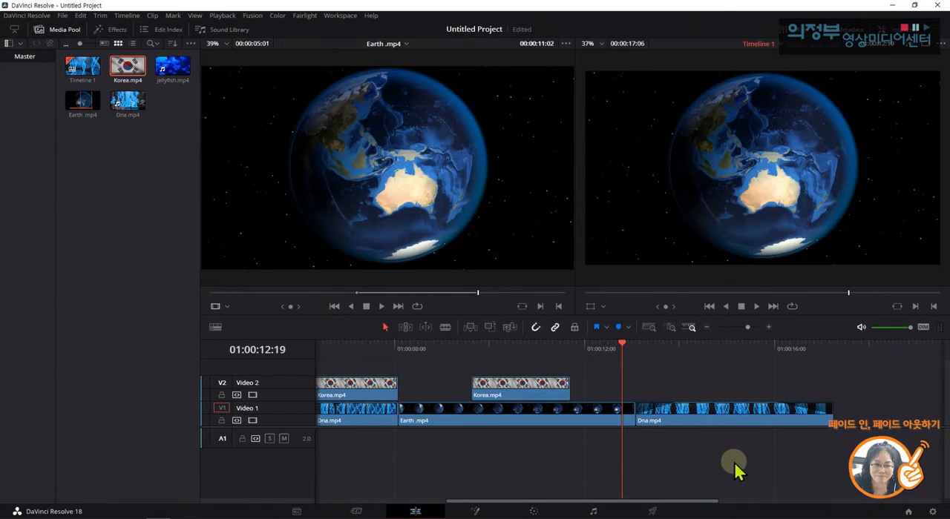
{"action": "key", "text": "space"}
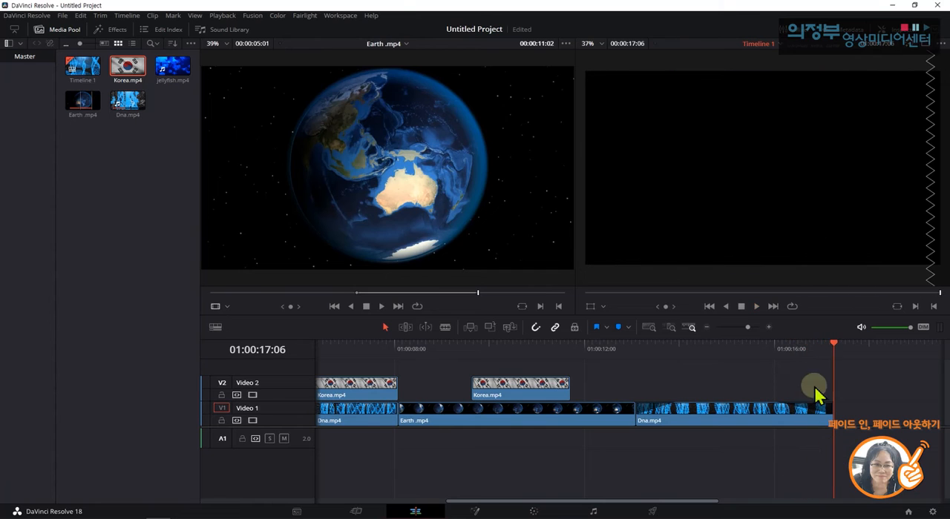
{"action": "left_click_drag", "start_coordinate": [834, 339], "coordinate": [626, 338]}
{"action": "key", "text": "space"}
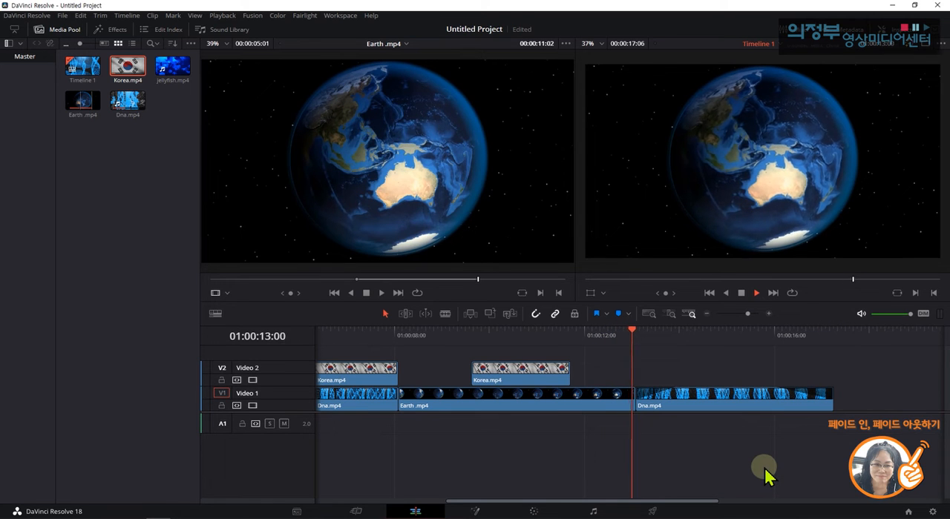
{"action": "key", "text": "space"}
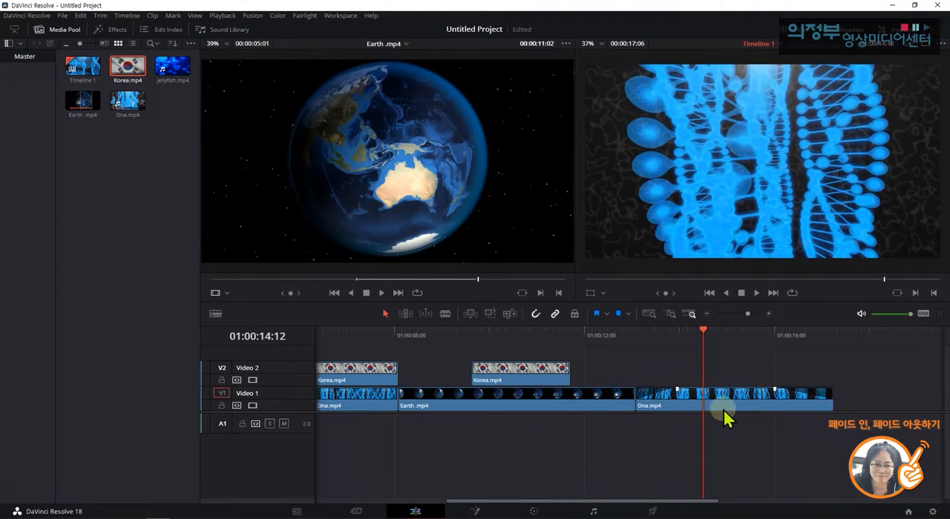
Lengthen the fade-in of the last Dna.mp4 clip and play the clip from 01:00:13:02 to its end.
{"action": "left_click_drag", "start_coordinate": [676, 387], "coordinate": [700, 381]}
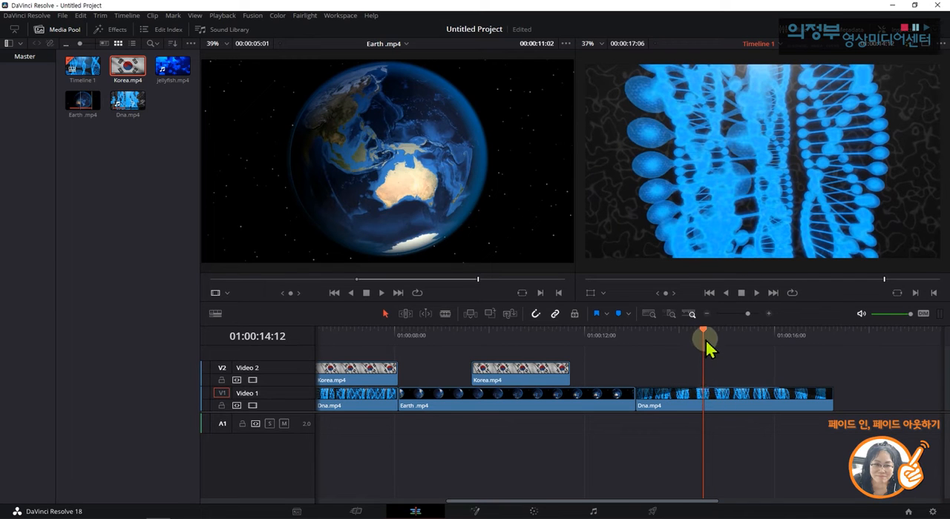
{"action": "left_click_drag", "start_coordinate": [703, 333], "coordinate": [644, 342]}
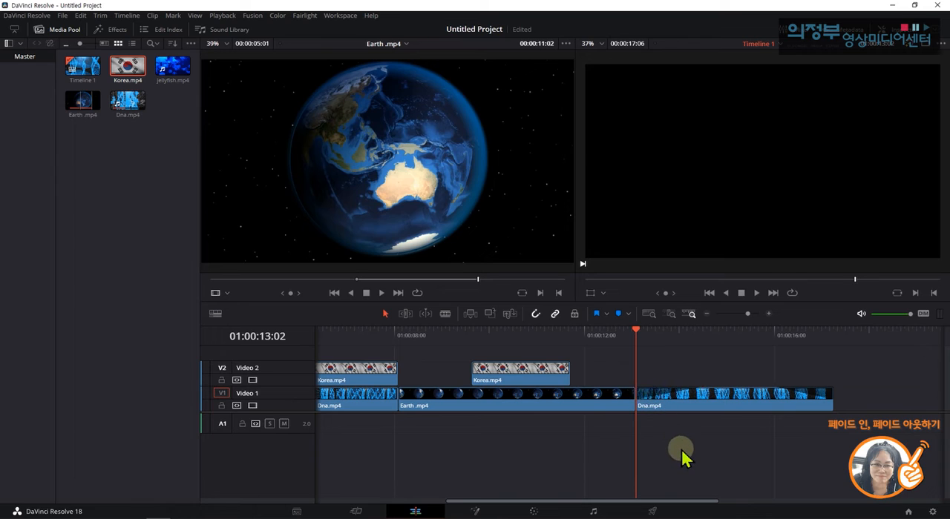
{"action": "key", "text": "space"}
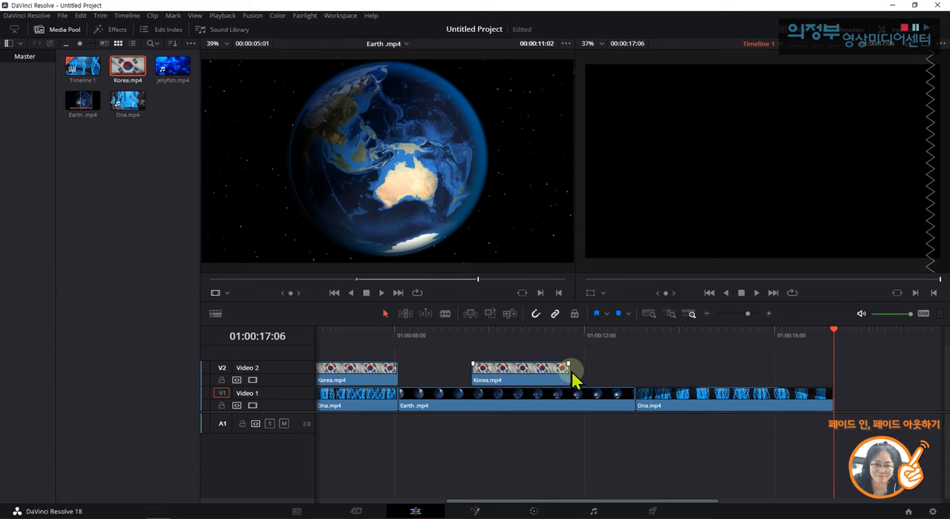
Extend the second Korea.mp4 overlay at both ends and give it a fade-in and a fade-out of about 1 second each.
{"action": "left_click_drag", "start_coordinate": [570, 371], "coordinate": [530, 394]}
{"action": "left_click", "coordinate": [635, 369]}
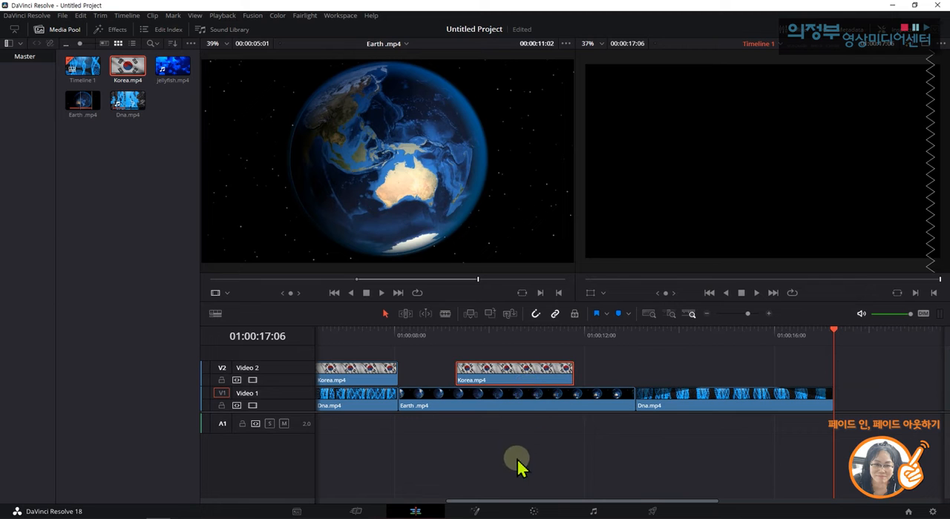
{"action": "left_click_drag", "start_coordinate": [833, 327], "coordinate": [442, 340]}
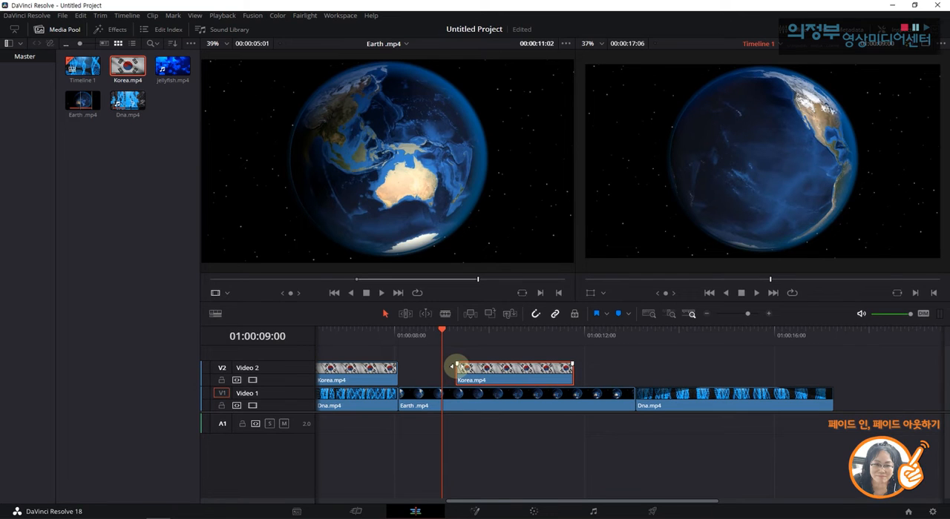
{"action": "left_click_drag", "start_coordinate": [456, 366], "coordinate": [504, 364]}
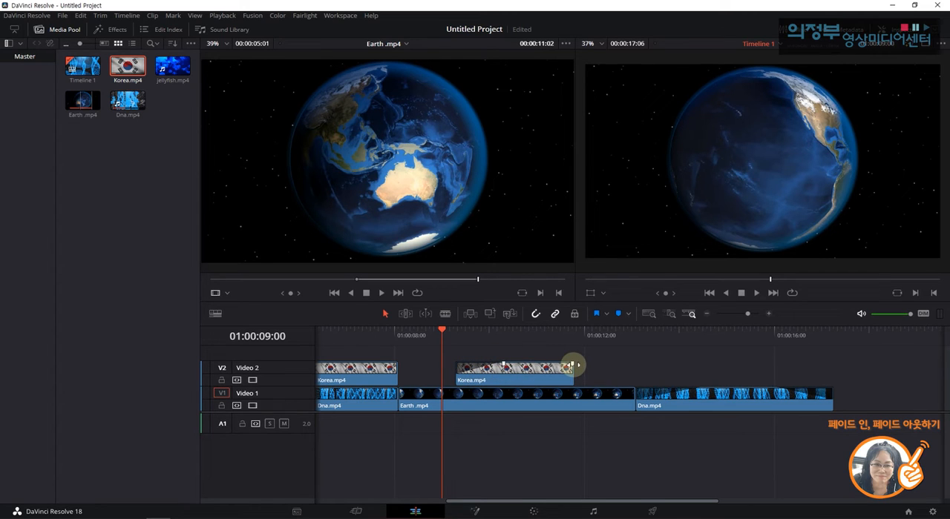
{"action": "left_click_drag", "start_coordinate": [571, 365], "coordinate": [527, 362]}
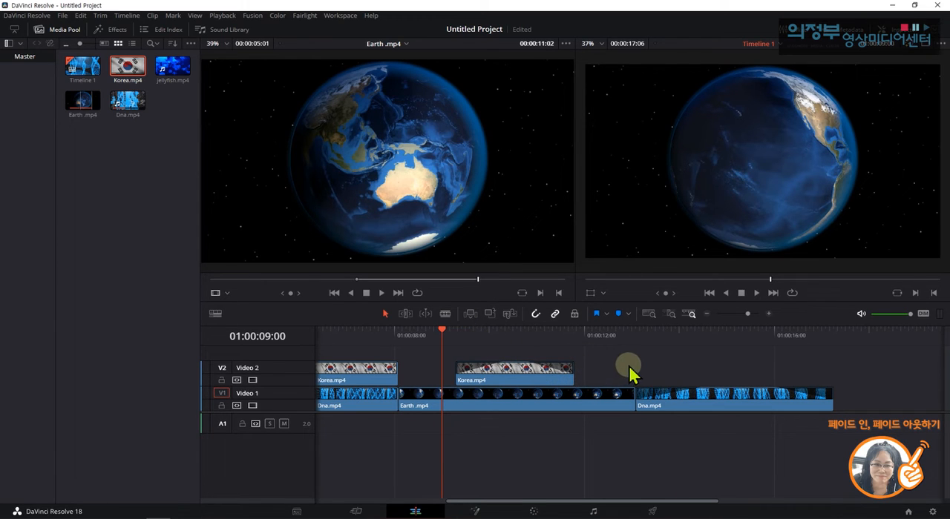
Play the start of the second Korea.mp4 overlay from 01:00:09:00, and the last Dna.mp4 clip from 01:00:13:02, to compare their fades.
{"action": "key", "text": "space"}
{"action": "key", "text": "space"}
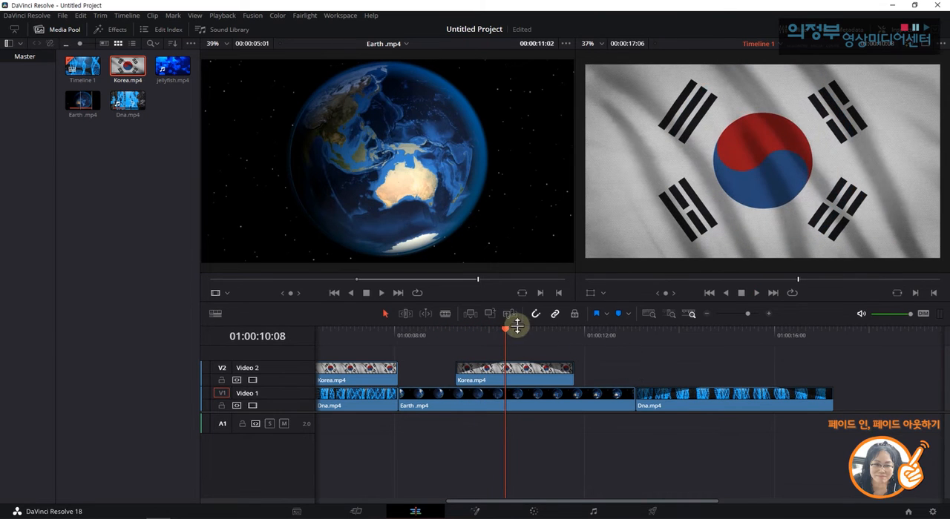
{"action": "left_click_drag", "start_coordinate": [504, 330], "coordinate": [634, 343]}
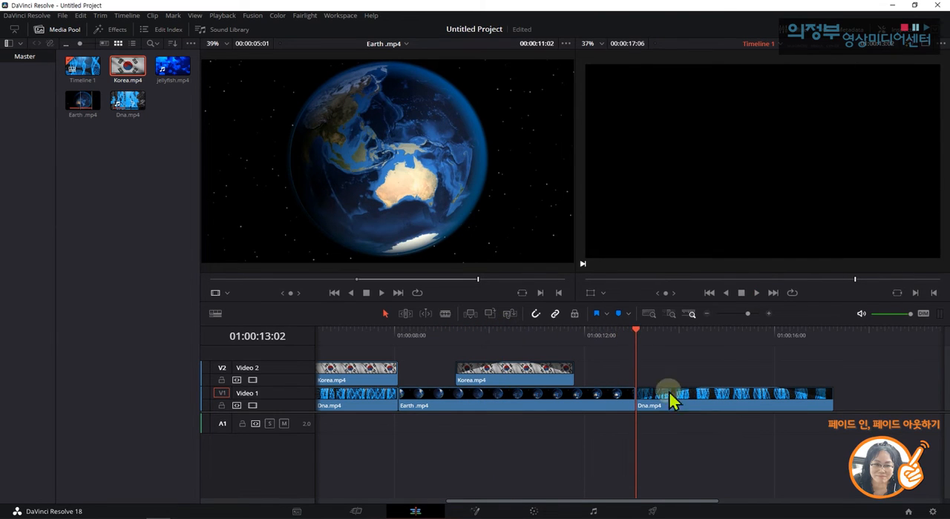
{"action": "mouse_move", "coordinate": [683, 413]}
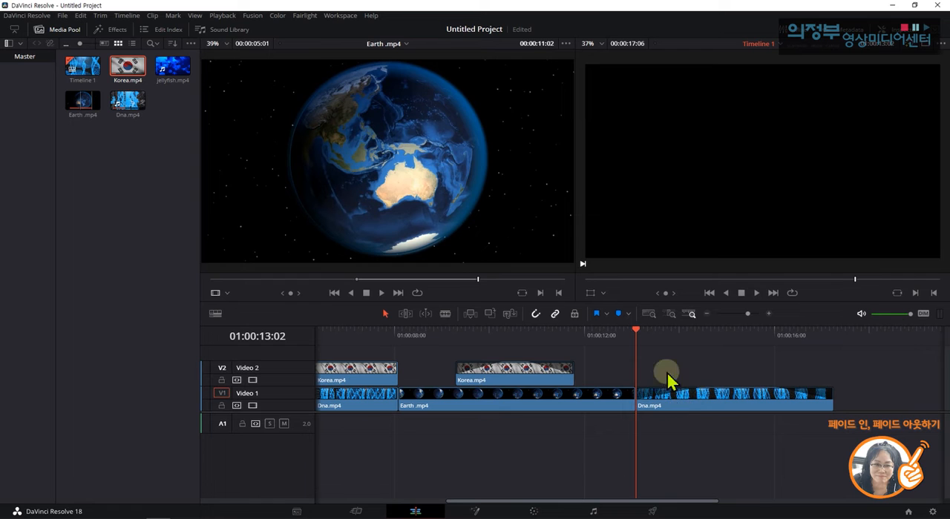
{"action": "key", "text": "space"}
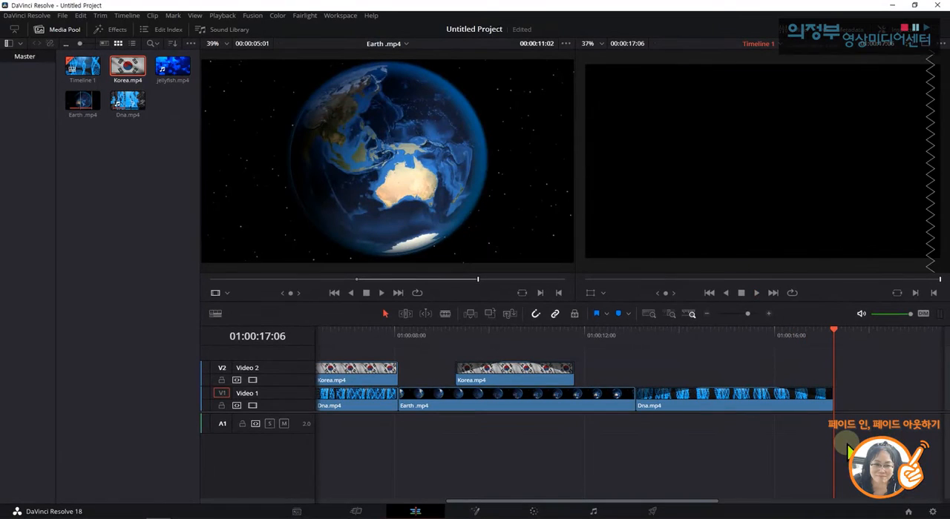
Replay the second Korea.mp4 overlay from 01:00:08:18, and its beginning once more, to examine how it blends with the Earth clip below.
{"action": "left_click", "coordinate": [456, 334]}
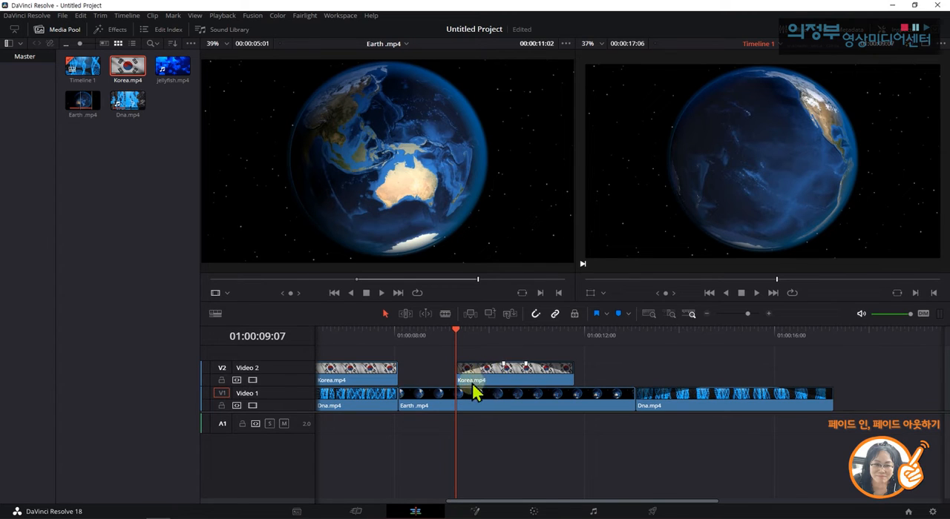
{"action": "left_click_drag", "start_coordinate": [451, 329], "coordinate": [431, 335]}
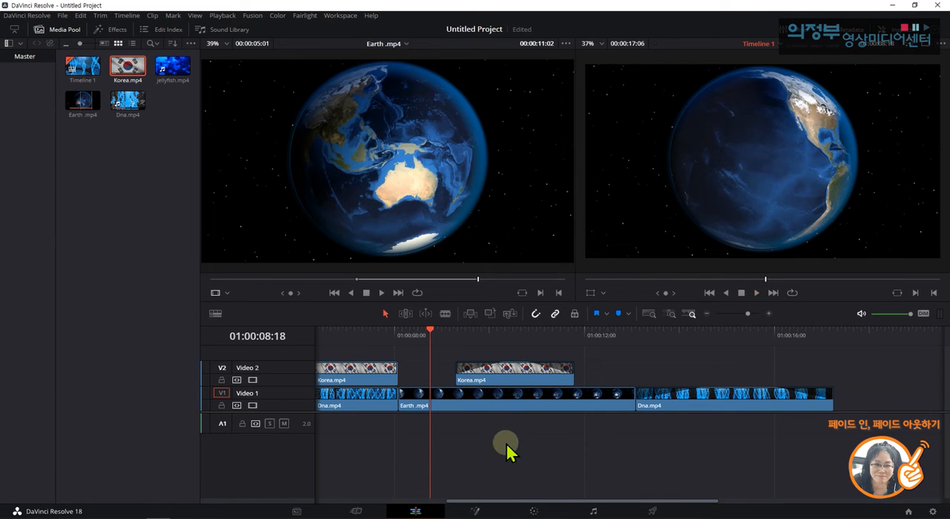
{"action": "key", "text": "space"}
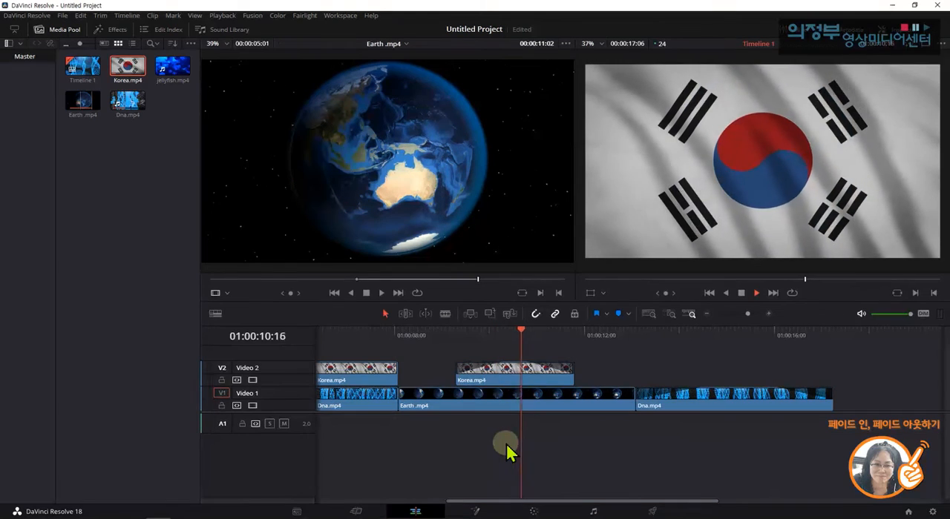
{"action": "key", "text": "space"}
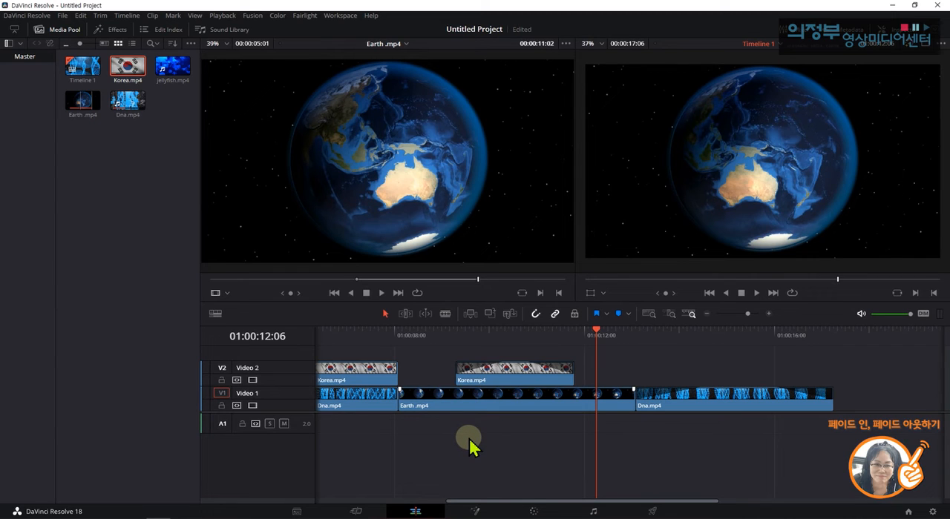
{"action": "left_click", "coordinate": [443, 331]}
{"action": "key", "text": "space"}
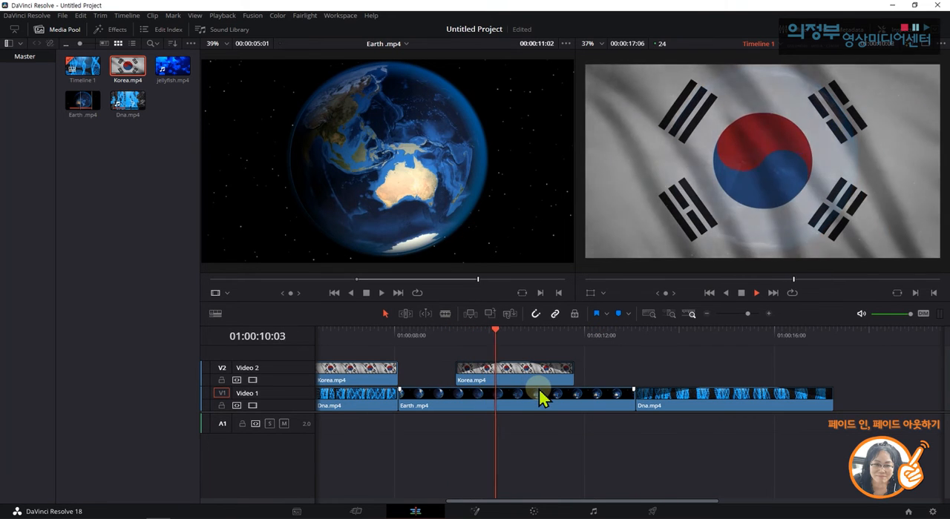
{"action": "key", "text": "space"}
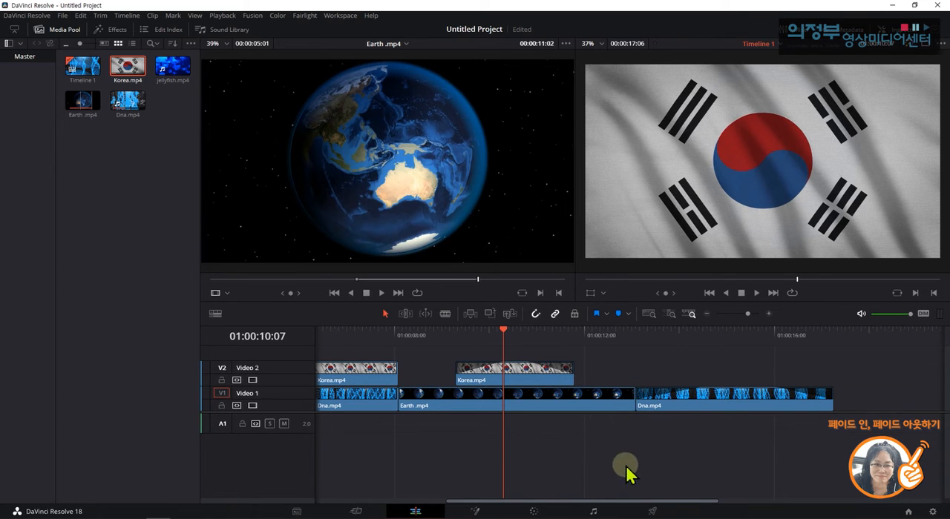
Fit the whole timeline in view and import Morning Kiss.mp3 from the clip 01 > 오디오 folder into the media pool.
{"action": "left_click_drag", "start_coordinate": [663, 502], "coordinate": [606, 502]}
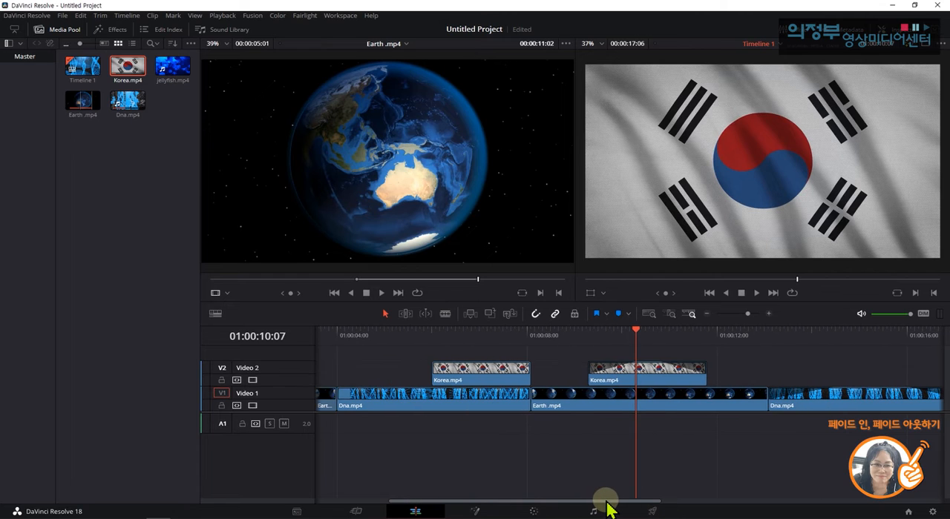
{"action": "left_click", "coordinate": [649, 314]}
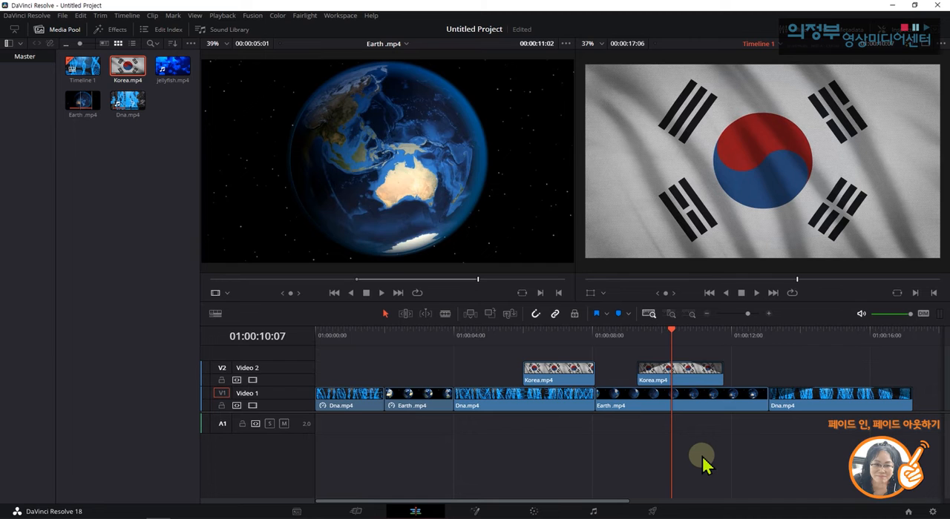
{"action": "right_click", "coordinate": [104, 143]}
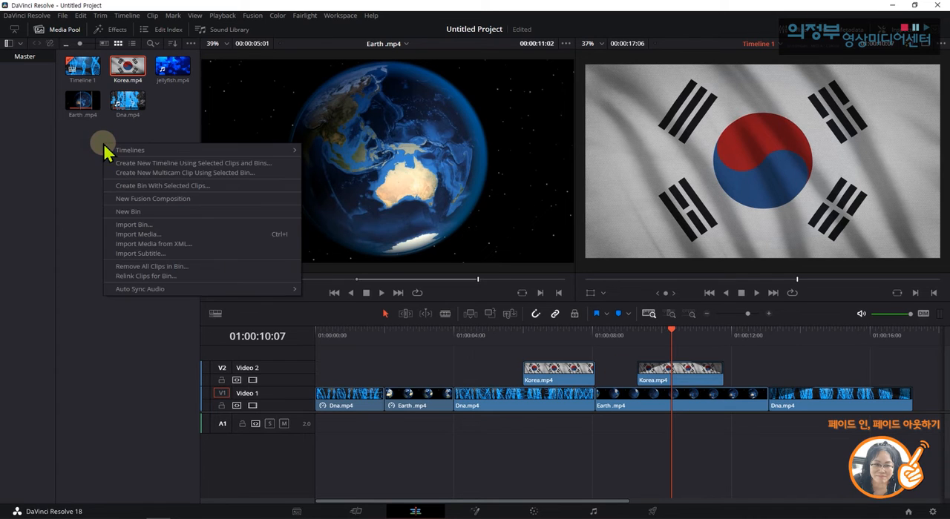
{"action": "left_click", "coordinate": [137, 234]}
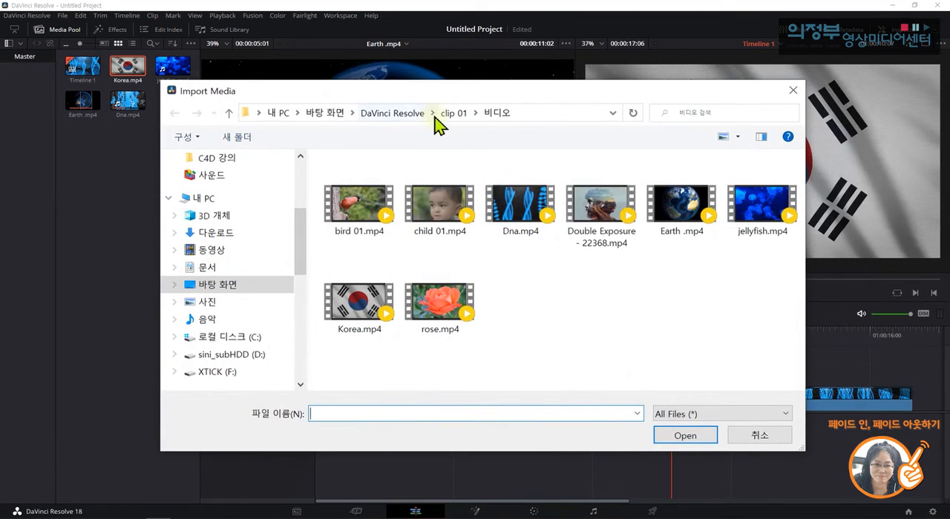
{"action": "left_click", "coordinate": [453, 113]}
{"action": "double_click", "coordinate": [382, 207]}
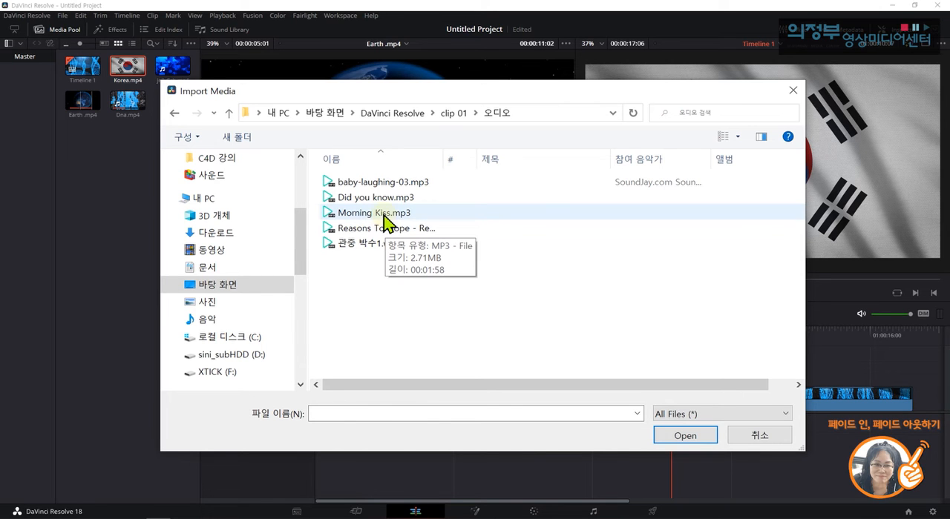
{"action": "double_click", "coordinate": [383, 214]}
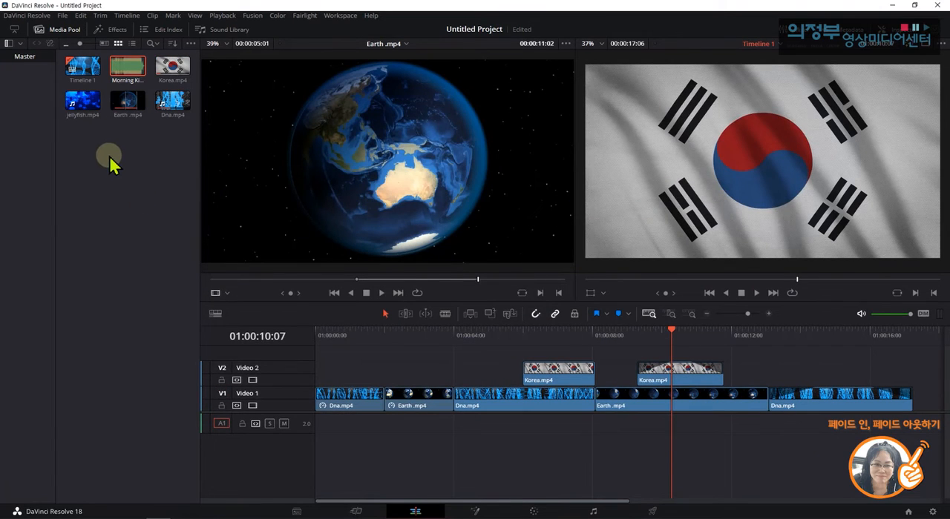
Load Morning Kiss.mp3 into the source viewer, play its opening seconds, and move back to 00:00:01:20.
{"action": "double_click", "coordinate": [124, 68]}
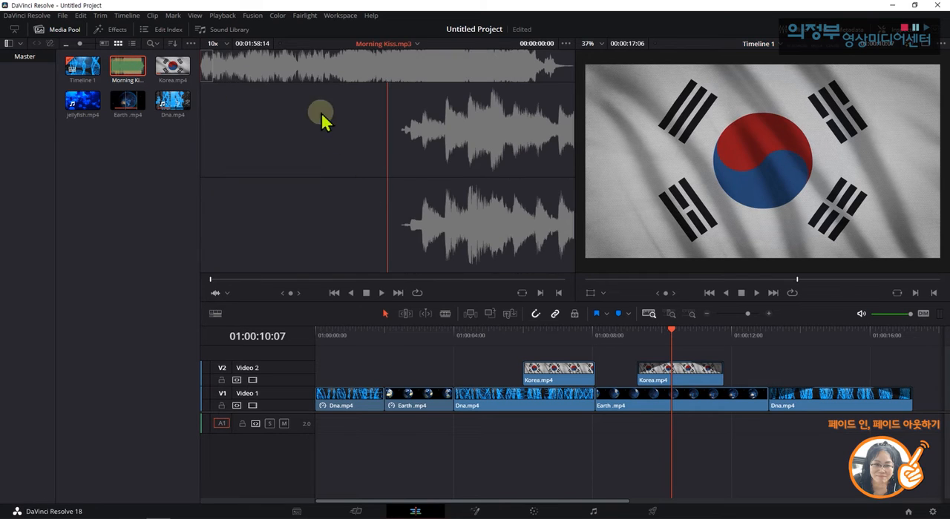
{"action": "left_click", "coordinate": [380, 293]}
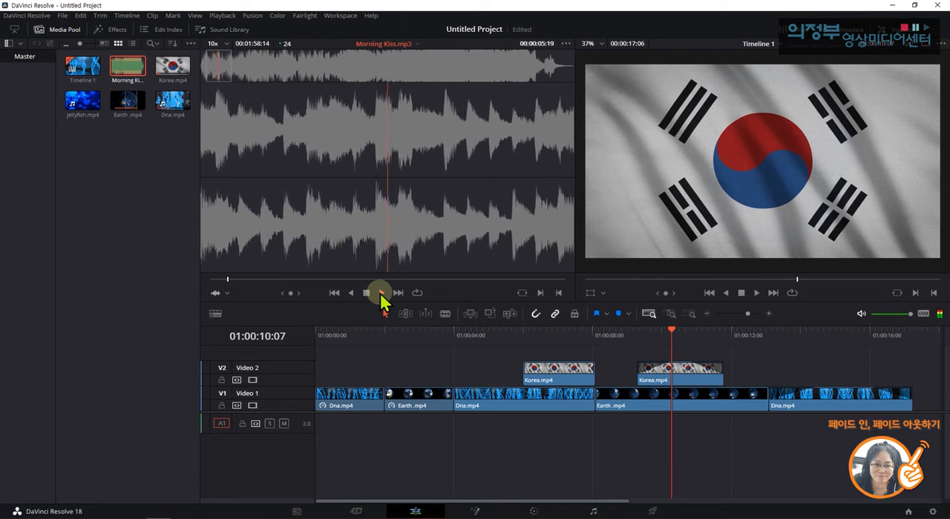
{"action": "left_click", "coordinate": [366, 294]}
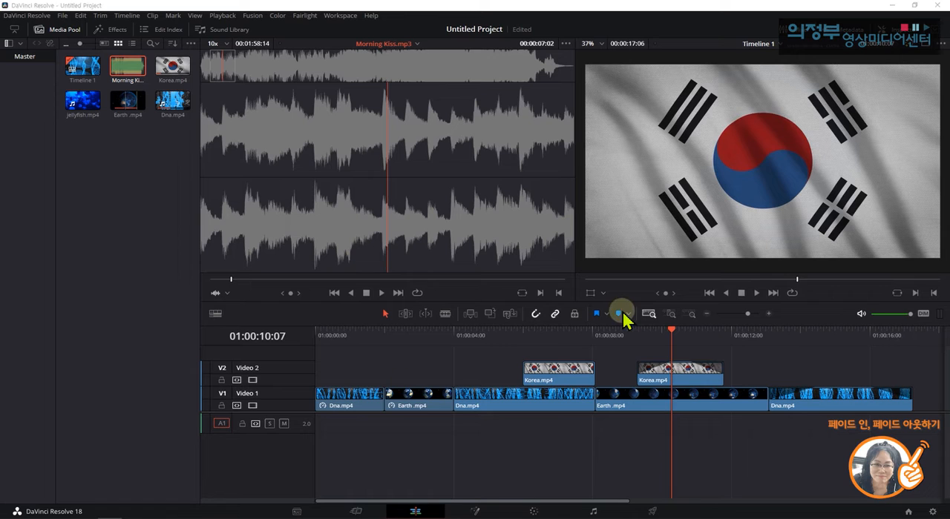
{"action": "left_click", "coordinate": [230, 279]}
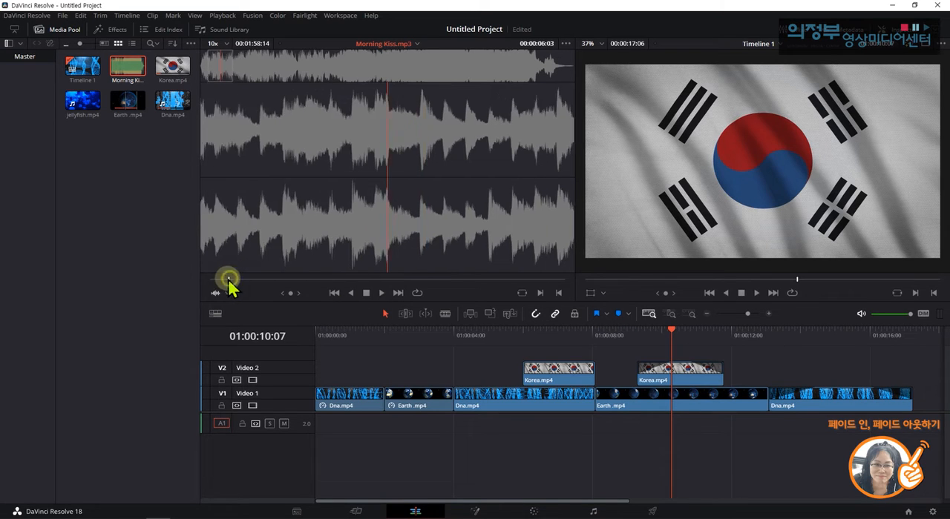
{"action": "left_click_drag", "start_coordinate": [229, 280], "coordinate": [217, 280]}
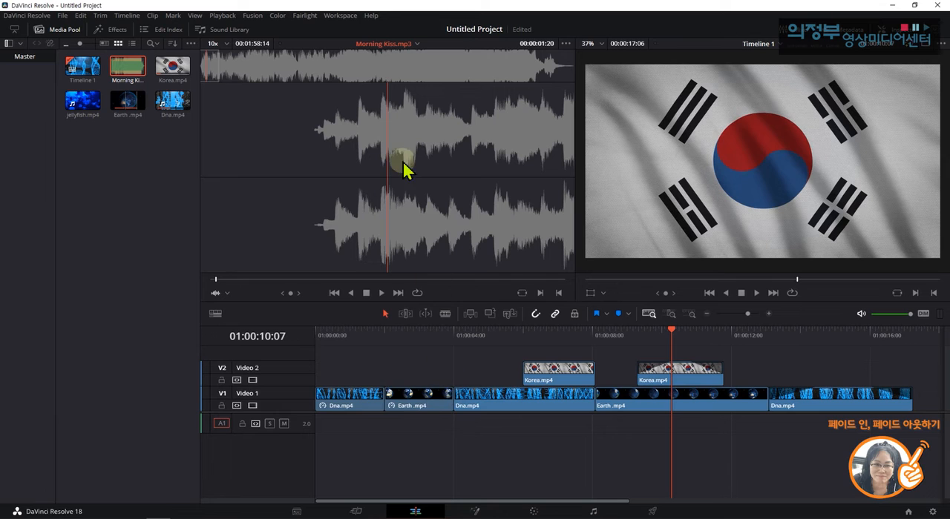
Place Morning Kiss.mp3 on audio track A1 at the timeline start, fit the timeline, and return the playhead to 01:00:00:00.
{"action": "left_click_drag", "start_coordinate": [453, 163], "coordinate": [324, 428]}
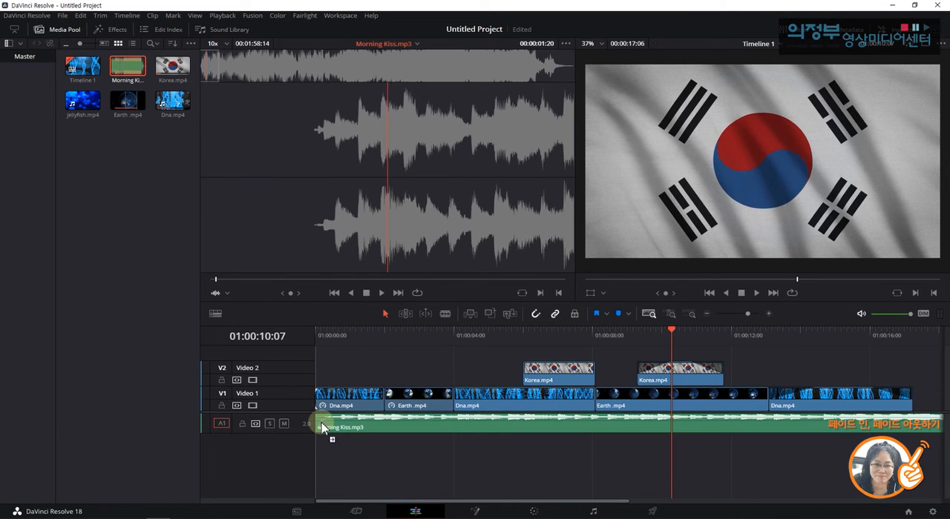
{"action": "key", "text": "shift+z"}
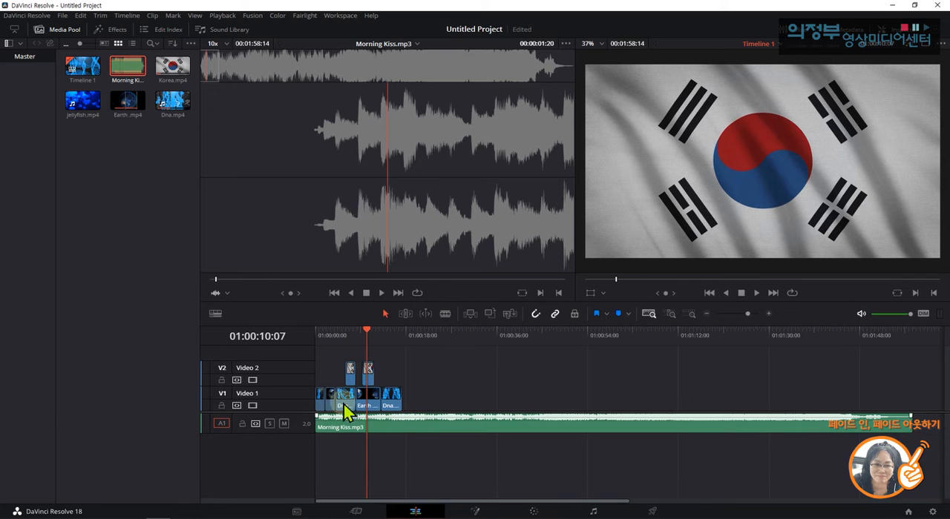
{"action": "left_click_drag", "start_coordinate": [369, 337], "coordinate": [318, 339]}
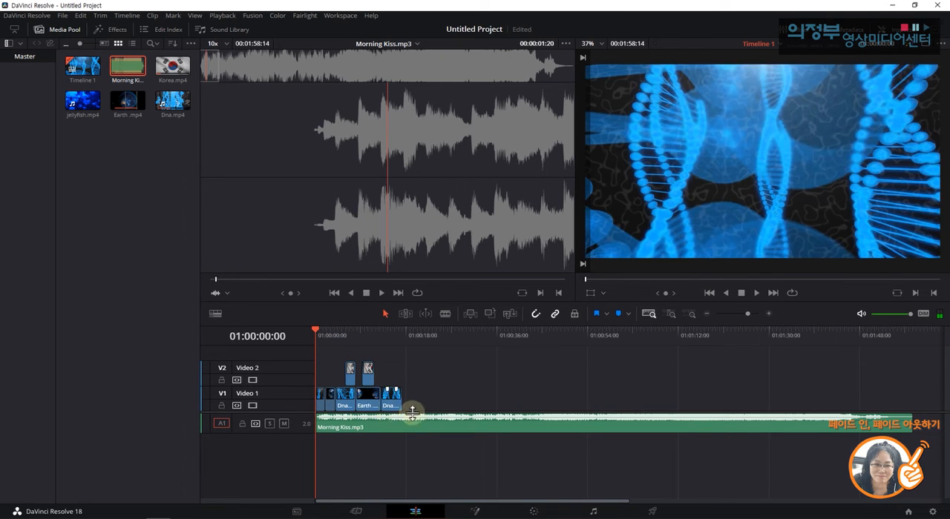
Trim the end of Morning Kiss.mp3 back to about 00:00:20:01, just past the last Dna.mp4 clip, and fit the timeline.
{"action": "left_click", "coordinate": [403, 337]}
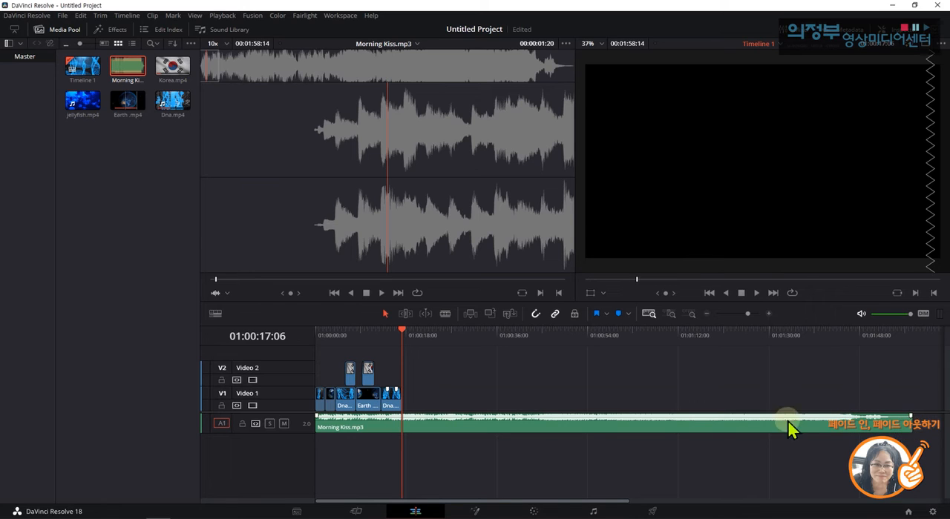
{"action": "left_click", "coordinate": [547, 436]}
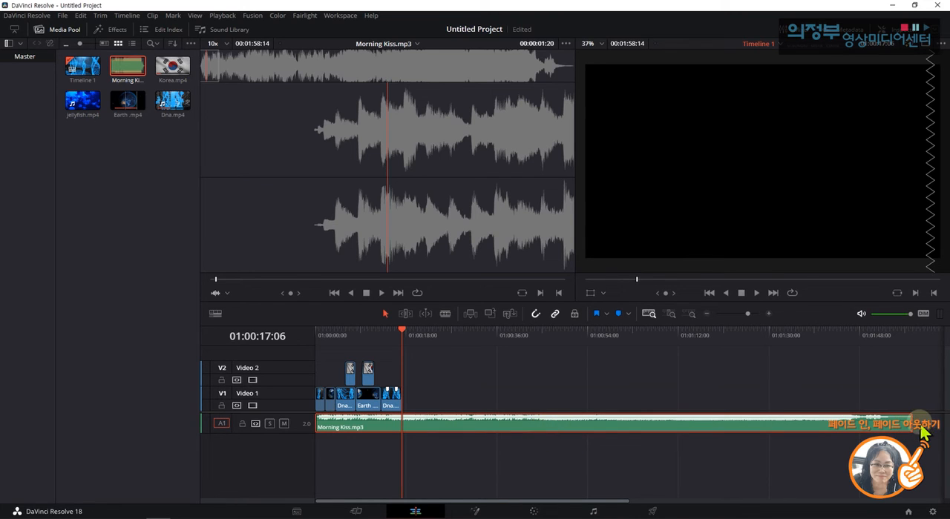
{"action": "left_click_drag", "start_coordinate": [909, 422], "coordinate": [419, 429]}
{"action": "key", "text": "shift+z"}
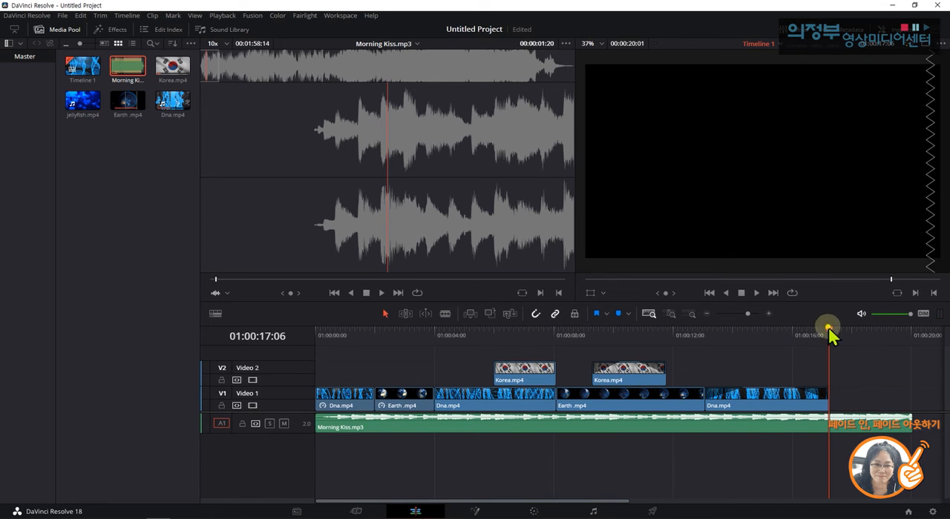
Play the timeline from its start past the last video clip to check how the music runs with the clips.
{"action": "left_click_drag", "start_coordinate": [827, 328], "coordinate": [434, 330]}
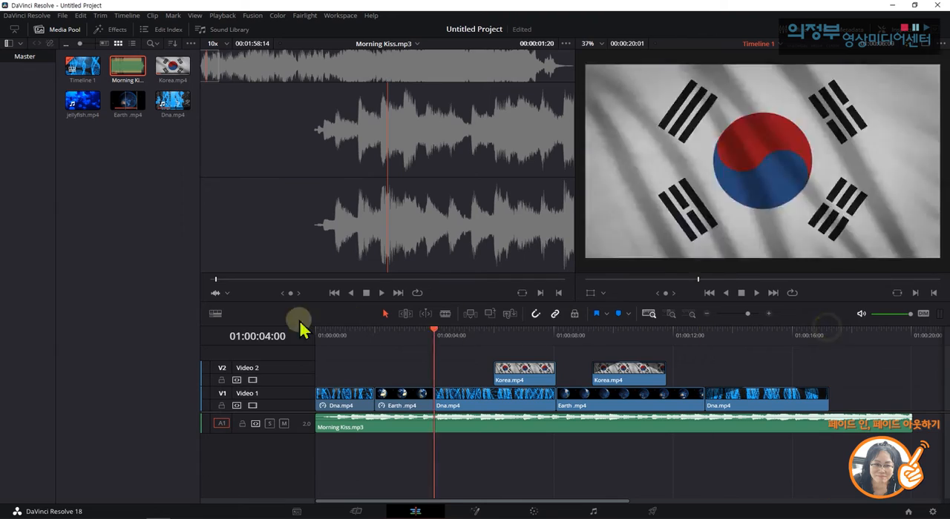
{"action": "key", "text": "Home"}
{"action": "key", "text": "space"}
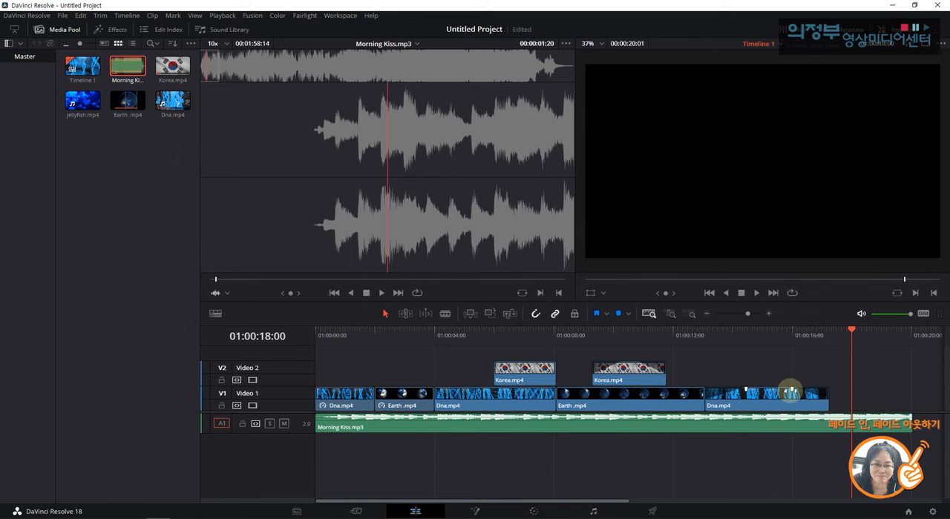
Trim the end of Morning Kiss.mp3 further, to a length of about 00:00:18:14.
{"action": "left_click", "coordinate": [787, 429]}
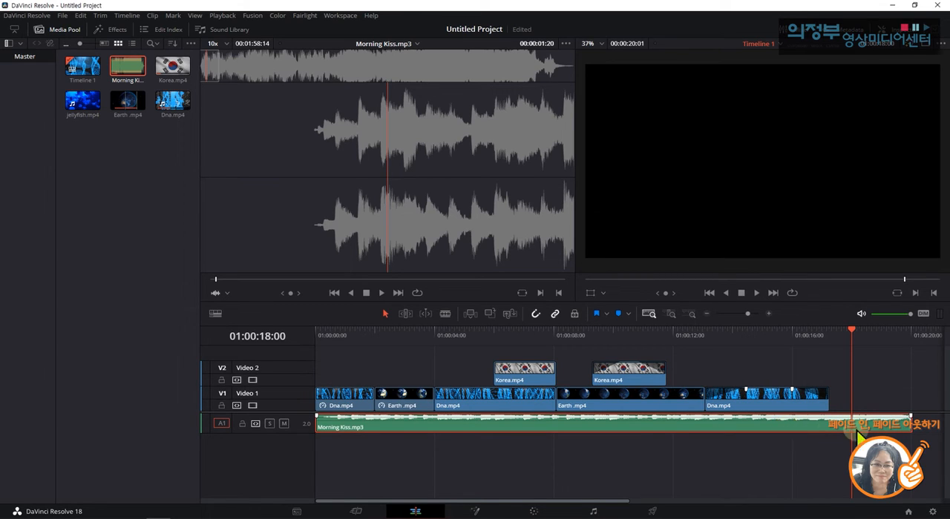
{"action": "left_click_drag", "start_coordinate": [910, 417], "coordinate": [867, 426]}
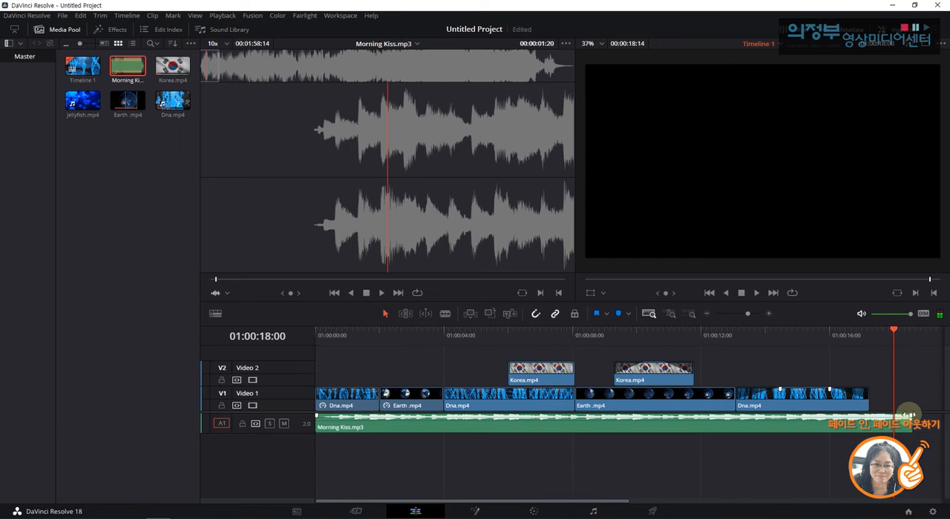
{"action": "left_click", "coordinate": [867, 426]}
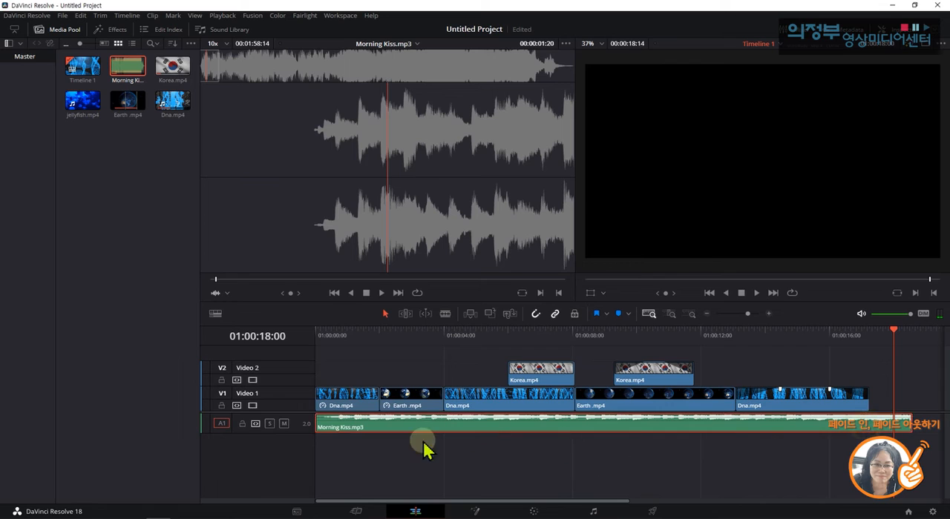
Add a fade-out to the end of Morning Kiss.mp3, starting just after the last Dna.mp4 clip ends.
{"action": "left_click", "coordinate": [768, 314]}
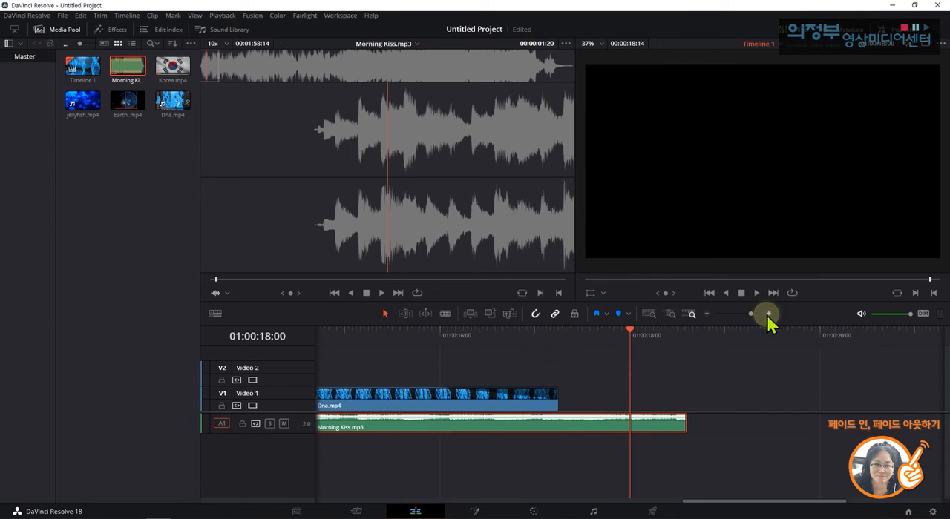
{"action": "left_click", "coordinate": [768, 314]}
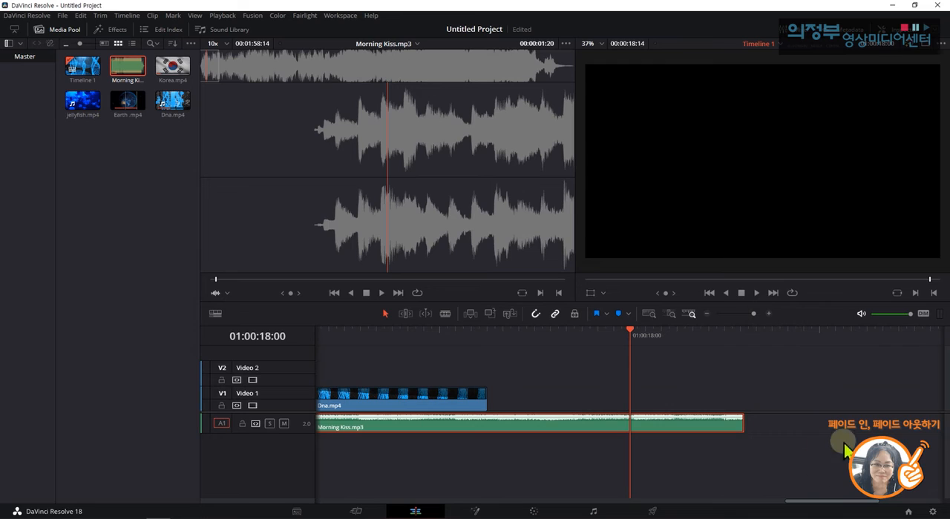
{"action": "left_click", "coordinate": [742, 417]}
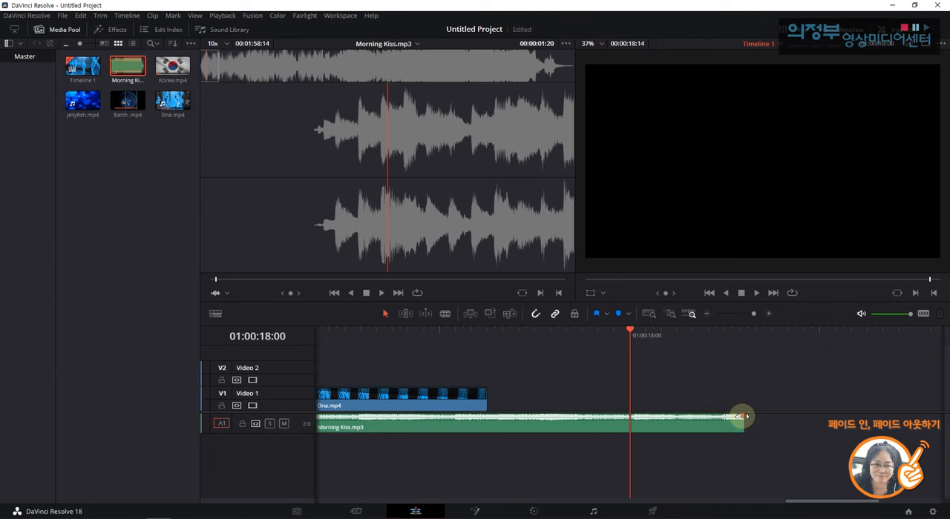
{"action": "left_click_drag", "start_coordinate": [742, 417], "coordinate": [670, 408]}
{"action": "left_click_drag", "start_coordinate": [636, 406], "coordinate": [498, 403]}
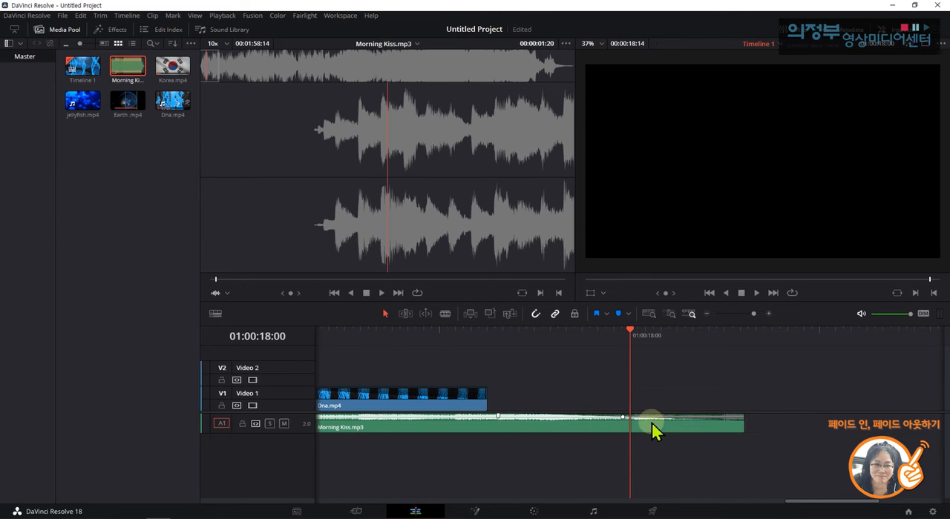
Play the timeline from 01:00:15:15 to the end to examine the music's fade-out.
{"action": "left_click", "coordinate": [622, 329]}
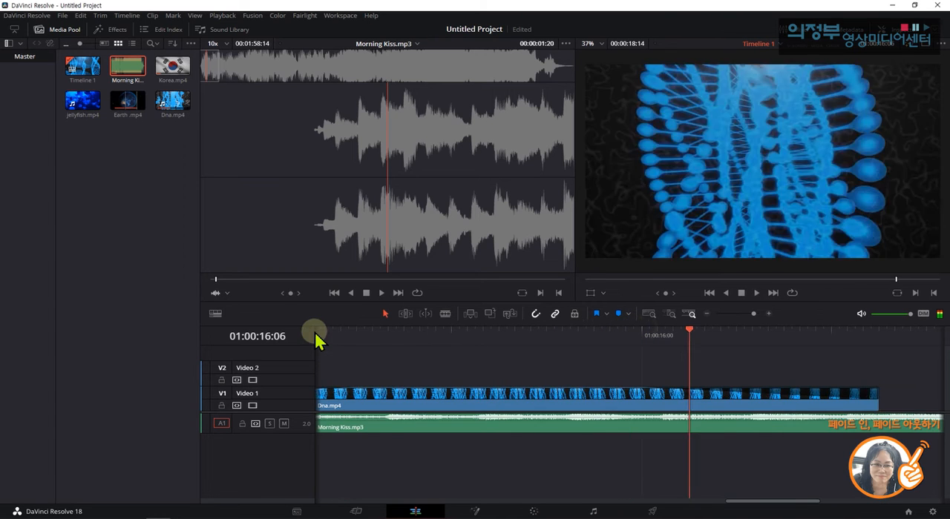
{"action": "left_click_drag", "start_coordinate": [316, 337], "coordinate": [643, 342]}
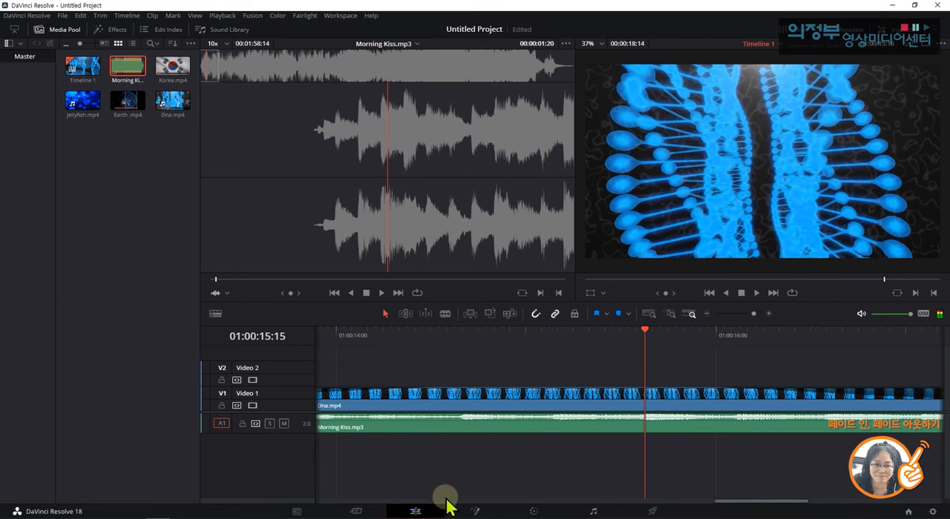
{"action": "left_click_drag", "start_coordinate": [770, 508], "coordinate": [784, 507]}
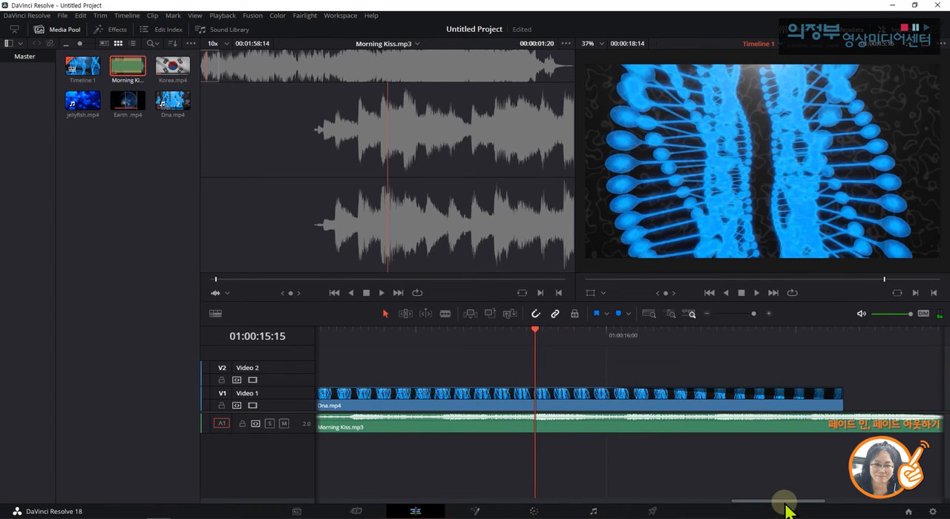
{"action": "key", "text": "space"}
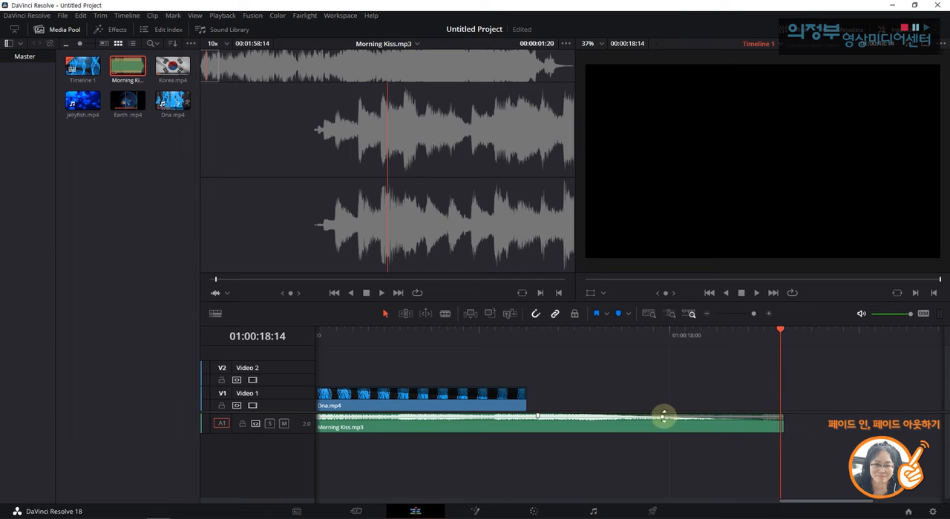
Lengthen the Morning Kiss.mp3 fade-out so it starts over the end of the last Dna.mp4 clip, and play it from 01:00:16:12.
{"action": "left_click_drag", "start_coordinate": [779, 330], "coordinate": [471, 330]}
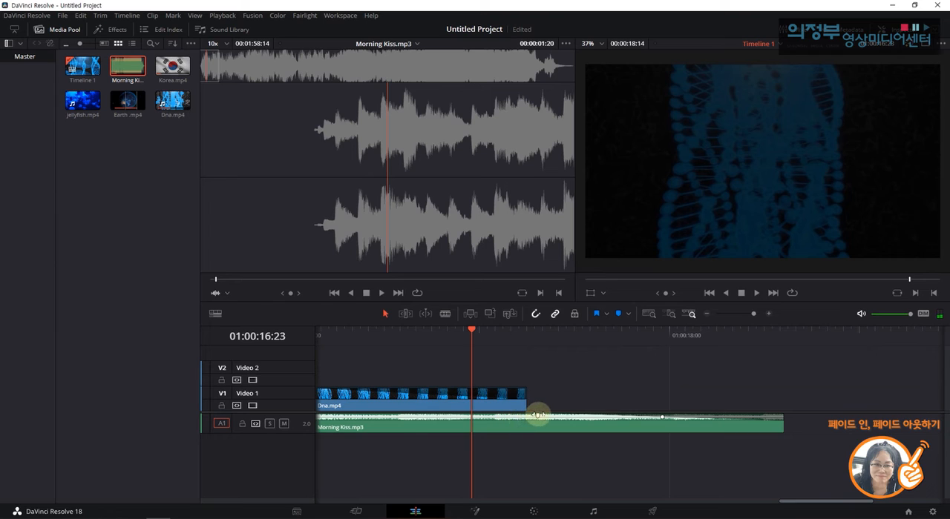
{"action": "left_click_drag", "start_coordinate": [537, 414], "coordinate": [446, 404]}
{"action": "left_click", "coordinate": [385, 335]}
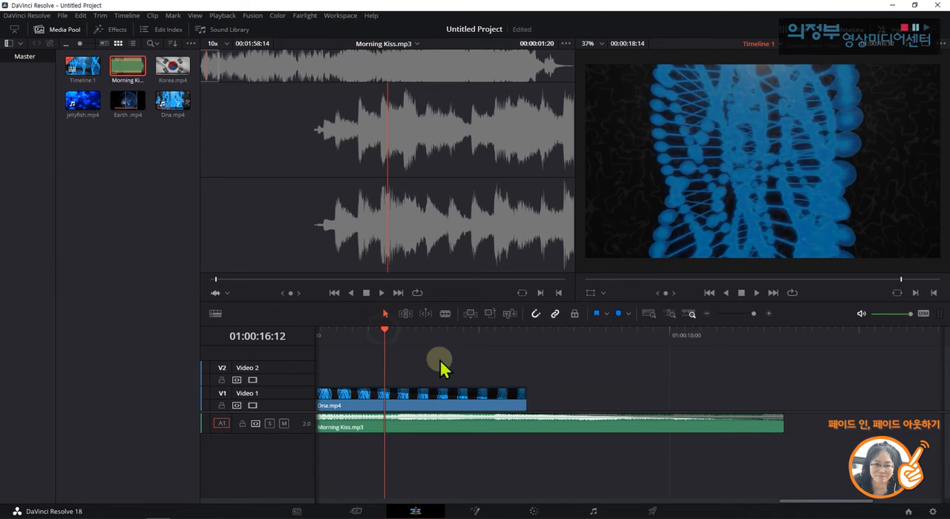
{"action": "key", "text": "space"}
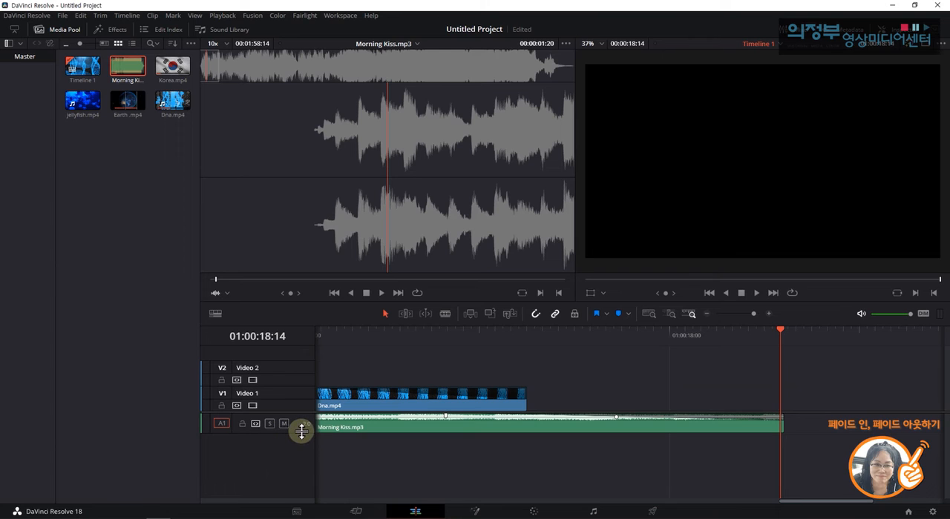
Enlarge audio track A1, start the Morning Kiss.mp3 fade-out slightly earlier, and bend its curve downward.
{"action": "left_click_drag", "start_coordinate": [301, 431], "coordinate": [301, 468]}
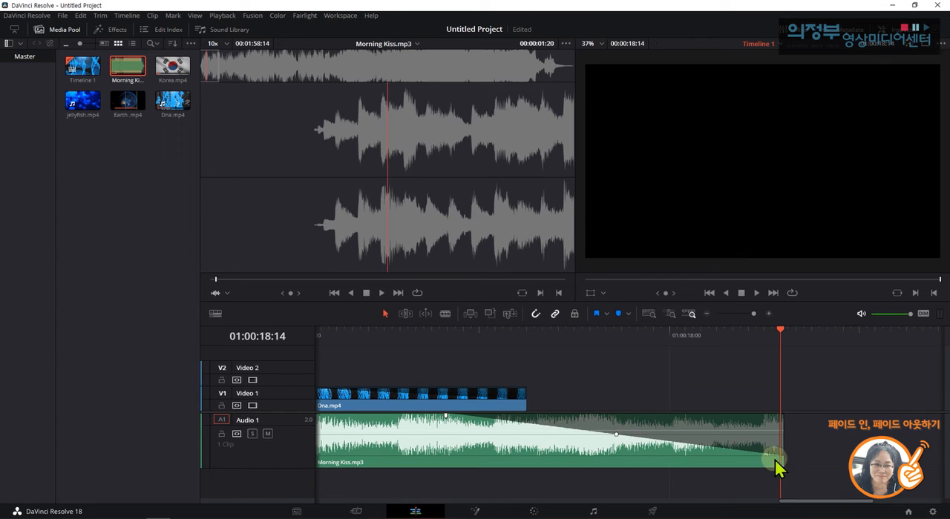
{"action": "left_click_drag", "start_coordinate": [443, 417], "coordinate": [405, 384]}
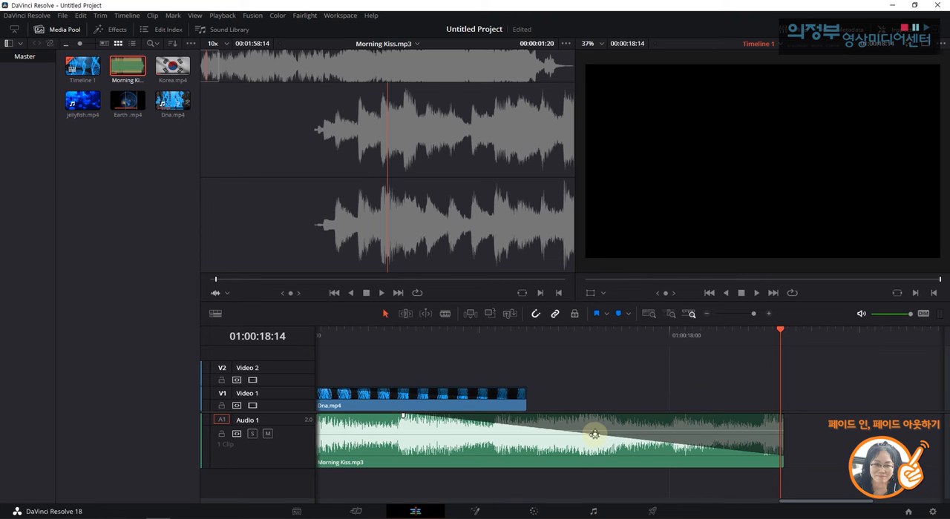
{"action": "left_click_drag", "start_coordinate": [594, 434], "coordinate": [594, 453]}
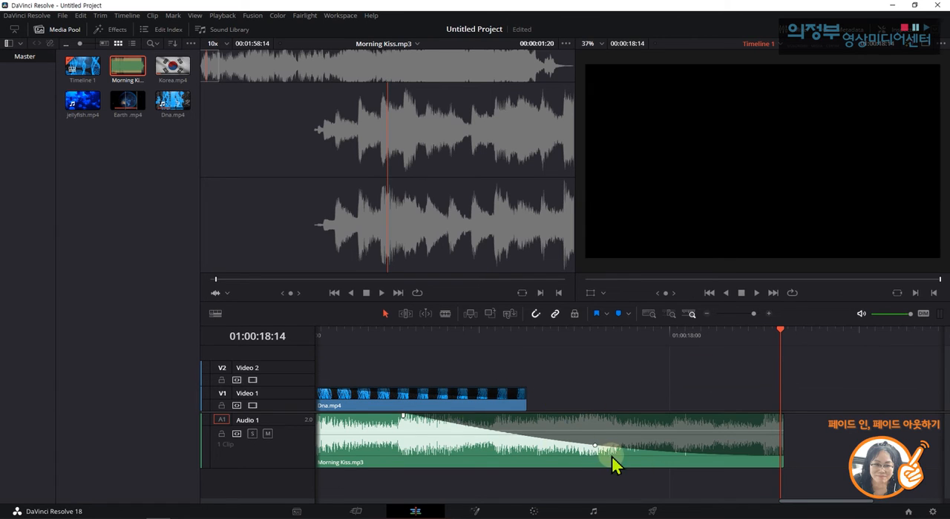
Replay the music's ending, adjust the midpoint of the fade-out curve, and reduce the height of audio track A1.
{"action": "left_click_drag", "start_coordinate": [781, 334], "coordinate": [384, 334]}
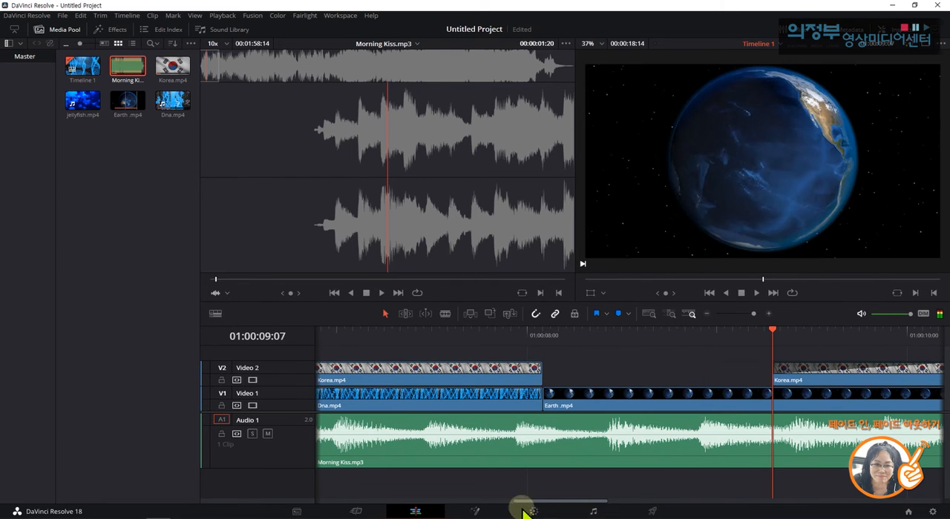
{"action": "left_click_drag", "start_coordinate": [526, 504], "coordinate": [648, 512]}
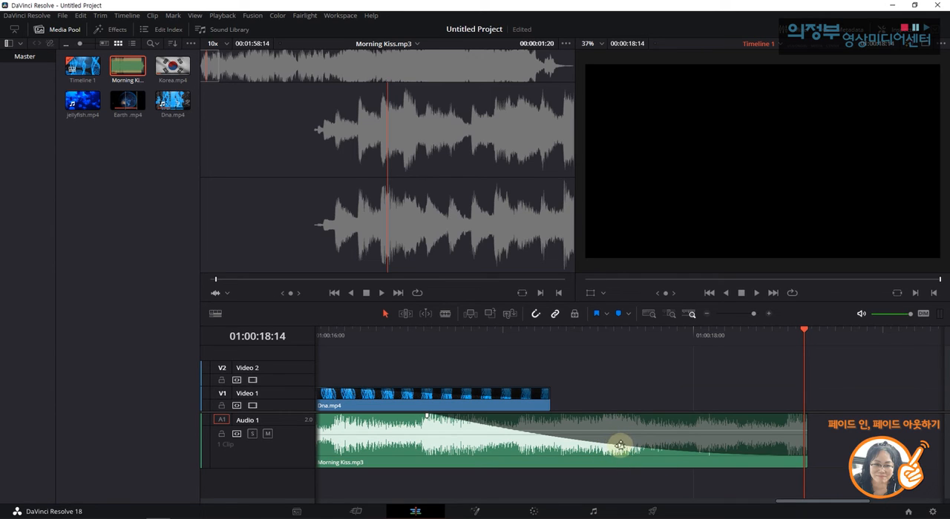
{"action": "left_click_drag", "start_coordinate": [619, 445], "coordinate": [607, 465]}
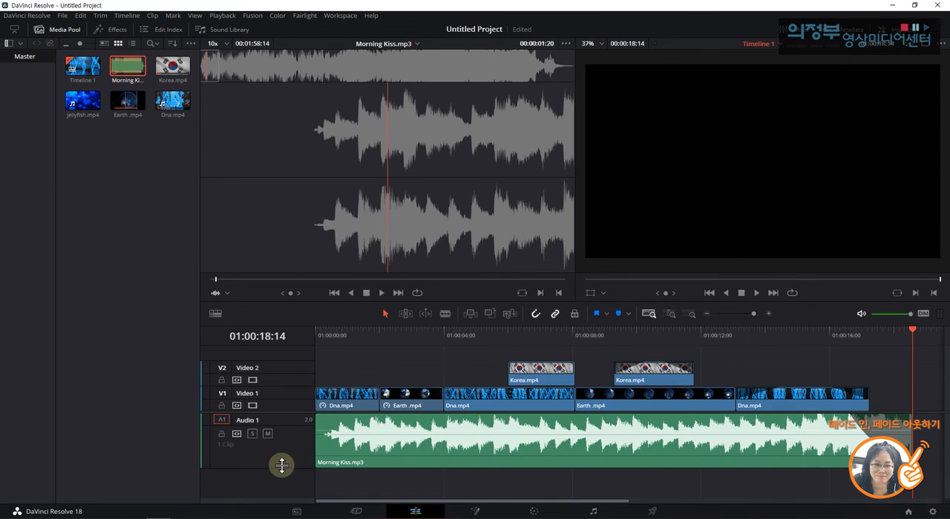
{"action": "left_click_drag", "start_coordinate": [281, 466], "coordinate": [289, 434]}
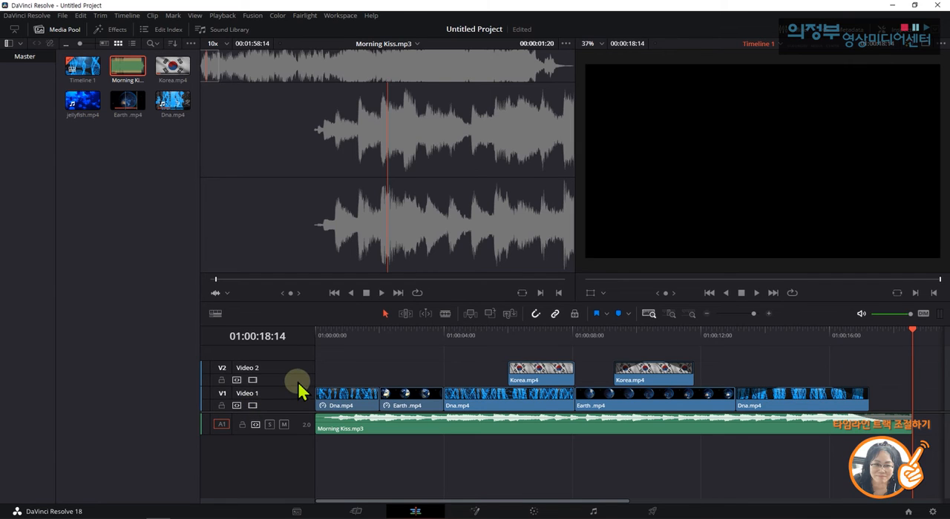
Lock the Video 2 track and unlock it again.
{"action": "left_click", "coordinate": [221, 380]}
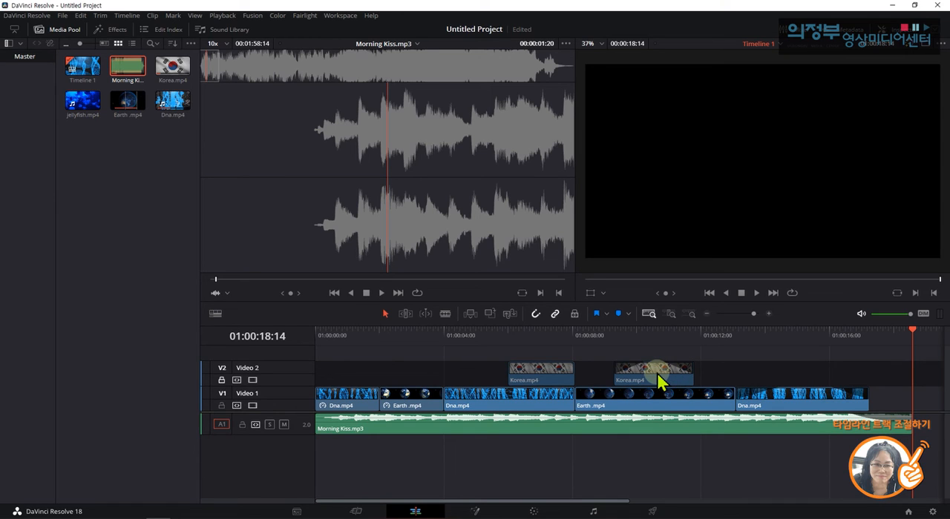
{"action": "left_click", "coordinate": [221, 380]}
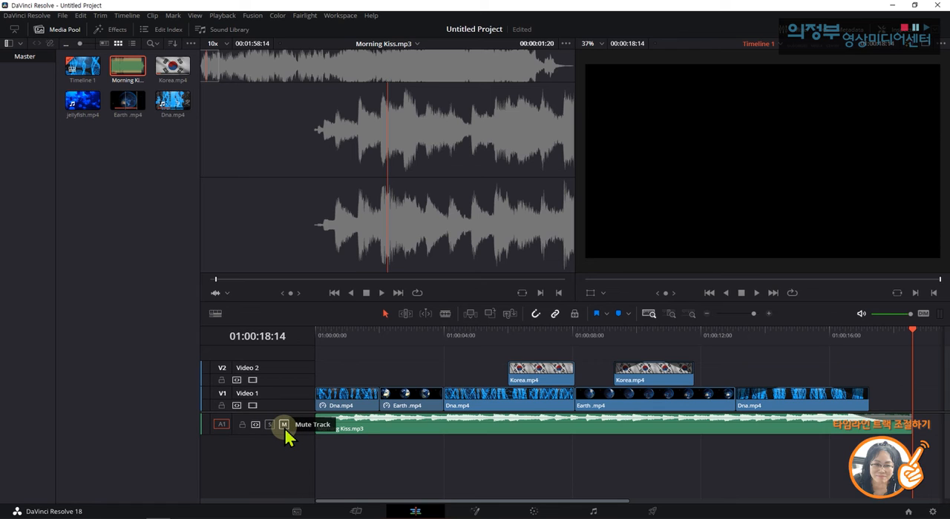
Mute audio track A1 and play the timeline from 01:00:06:00, stopping at 01:00:09:07.
{"action": "left_click", "coordinate": [508, 334]}
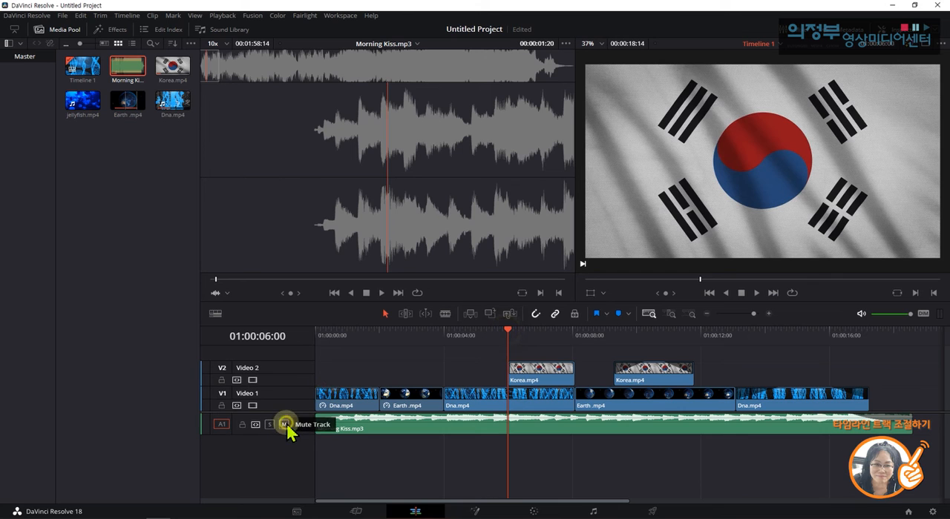
{"action": "left_click", "coordinate": [285, 425]}
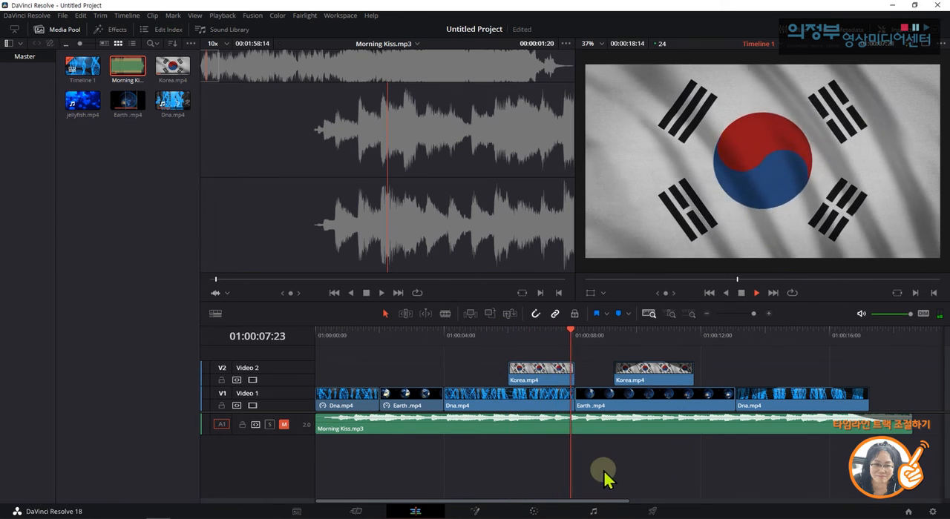
{"action": "key", "text": "space"}
{"action": "key", "text": "space"}
{"action": "key", "text": "space"}
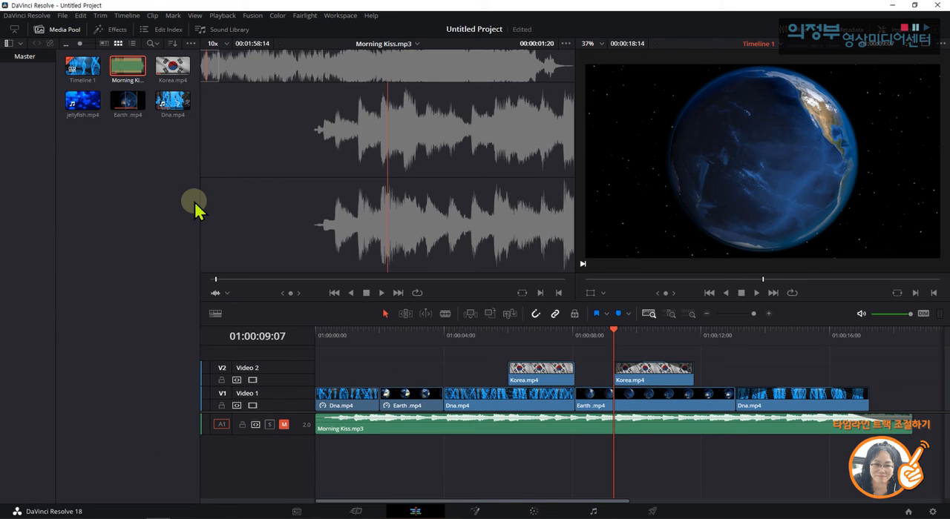
Import baby-laughing-03.mp3 from the clip 01 > 오디오 folder into the media pool.
{"action": "left_click", "coordinate": [98, 155]}
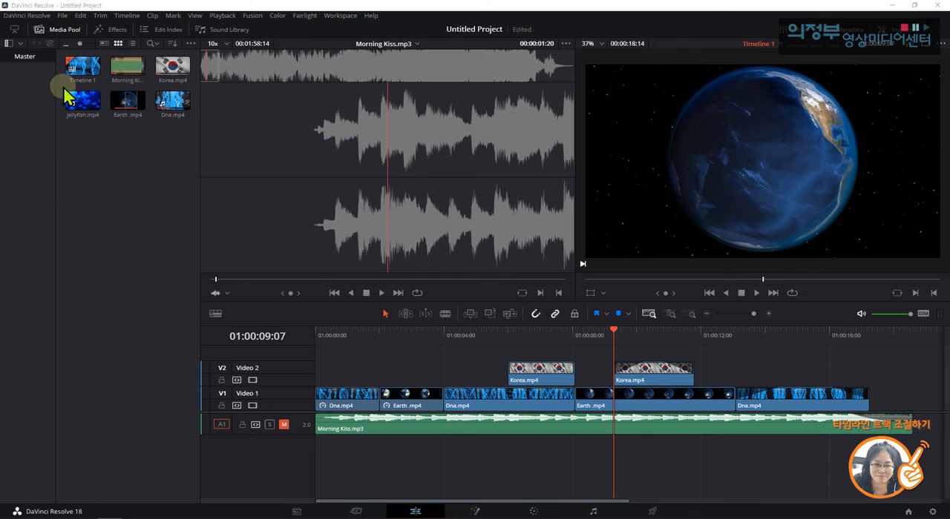
{"action": "right_click", "coordinate": [87, 153]}
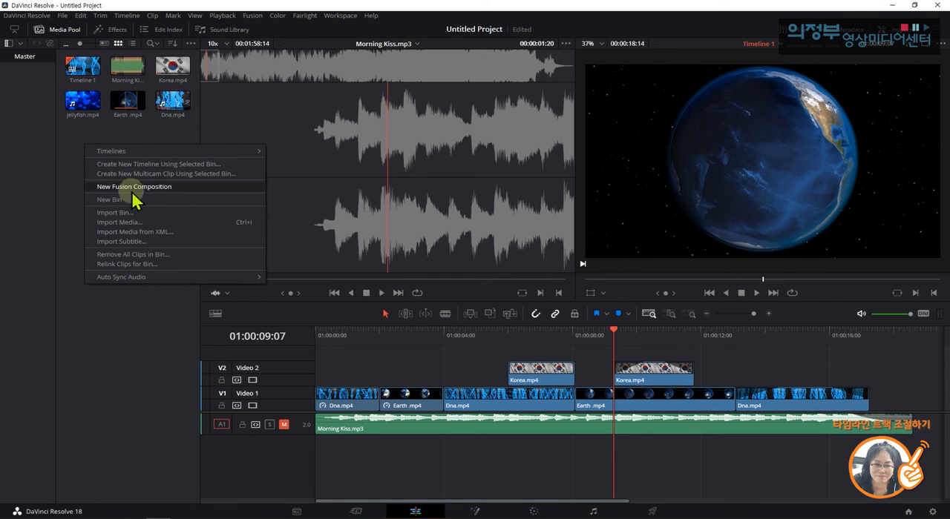
{"action": "left_click", "coordinate": [130, 222]}
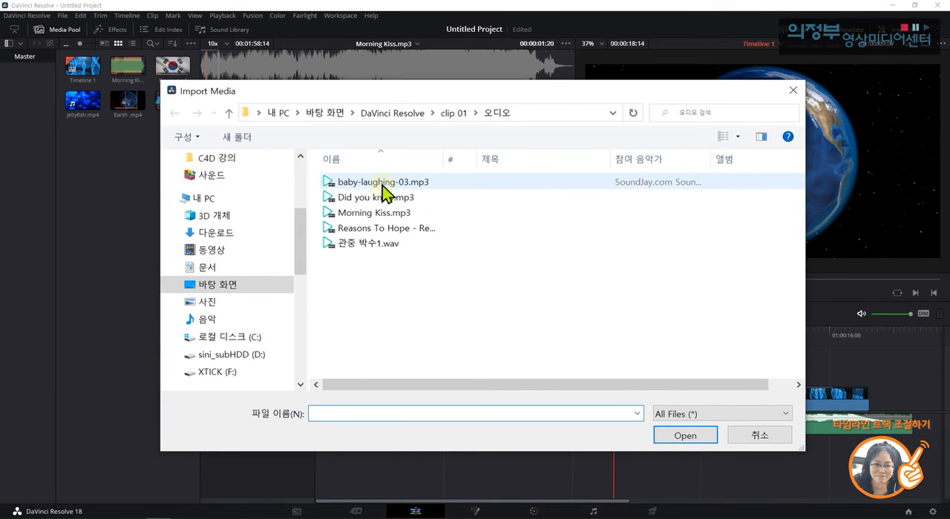
{"action": "double_click", "coordinate": [377, 184]}
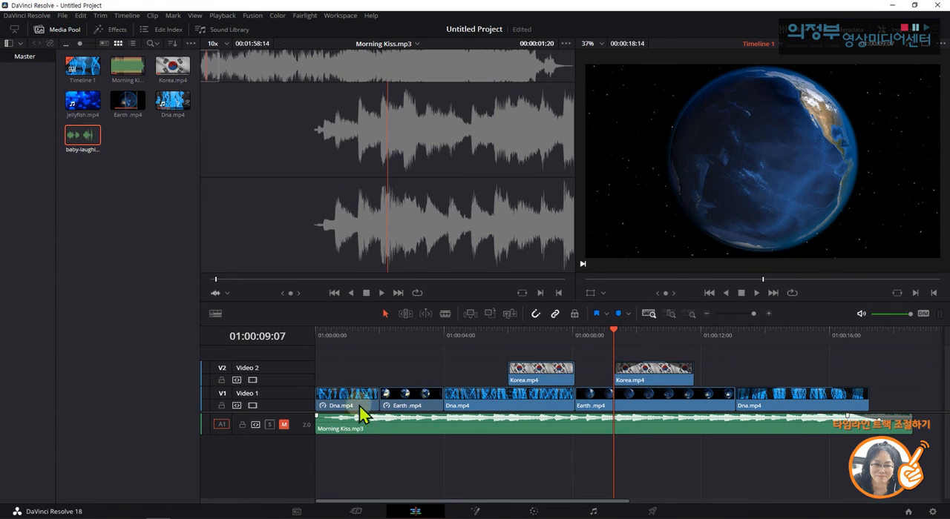
Place baby-laughing-03.mp3 on a new audio track beneath the music, starting under the first Korea.mp4 clip, and unmute track A1.
{"action": "left_click_drag", "start_coordinate": [81, 138], "coordinate": [558, 456]}
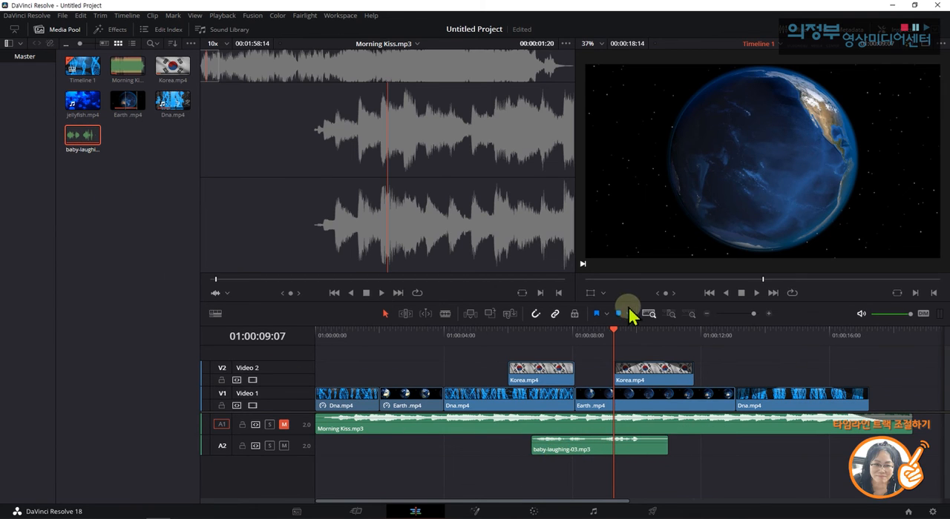
{"action": "left_click_drag", "start_coordinate": [615, 331], "coordinate": [522, 338]}
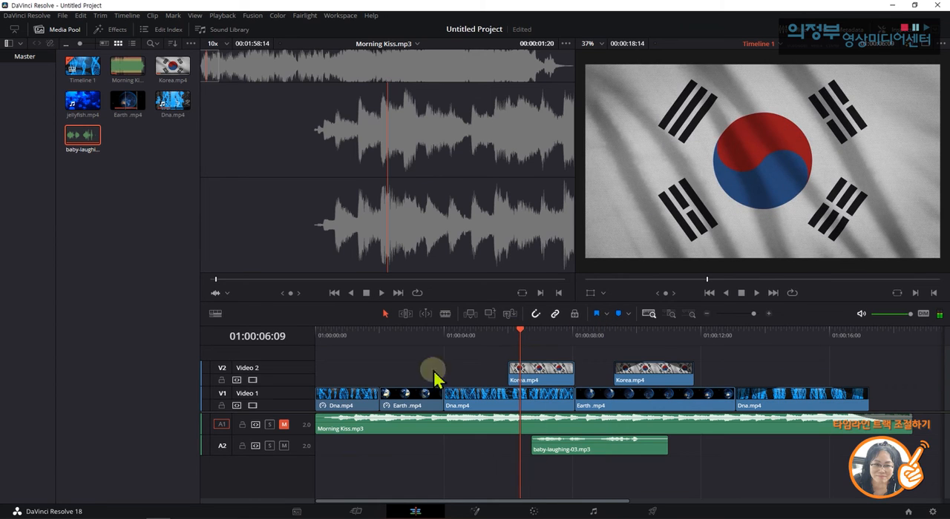
Solo audio track A2 and play the laughing sound on its own from just before the first Korea.mp4 clip, stopping at 01:00:10:02.
{"action": "left_click", "coordinate": [269, 446]}
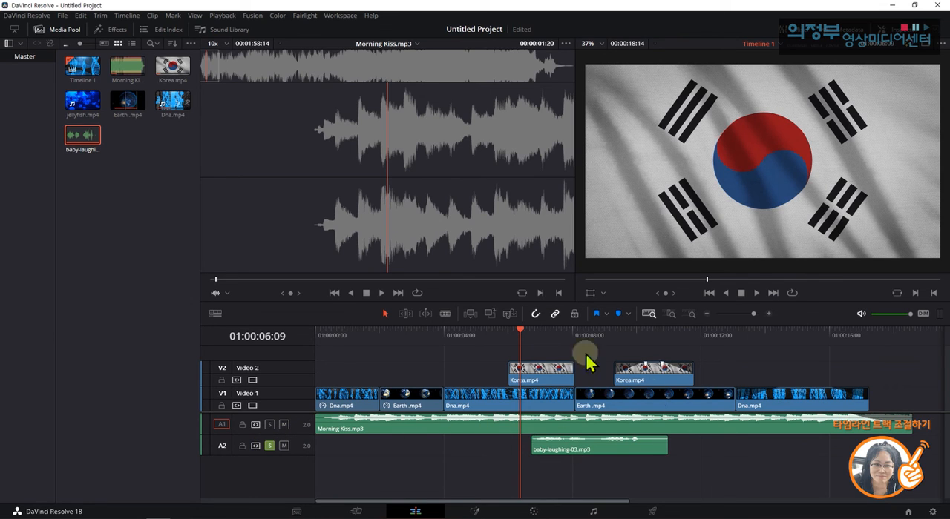
{"action": "left_click_drag", "start_coordinate": [522, 332], "coordinate": [497, 330]}
{"action": "key", "text": "space"}
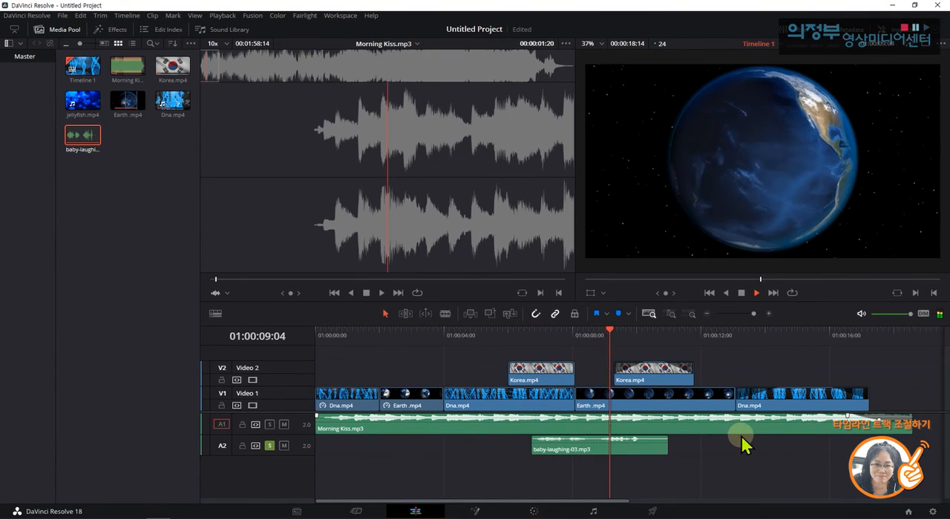
{"action": "key", "text": "space"}
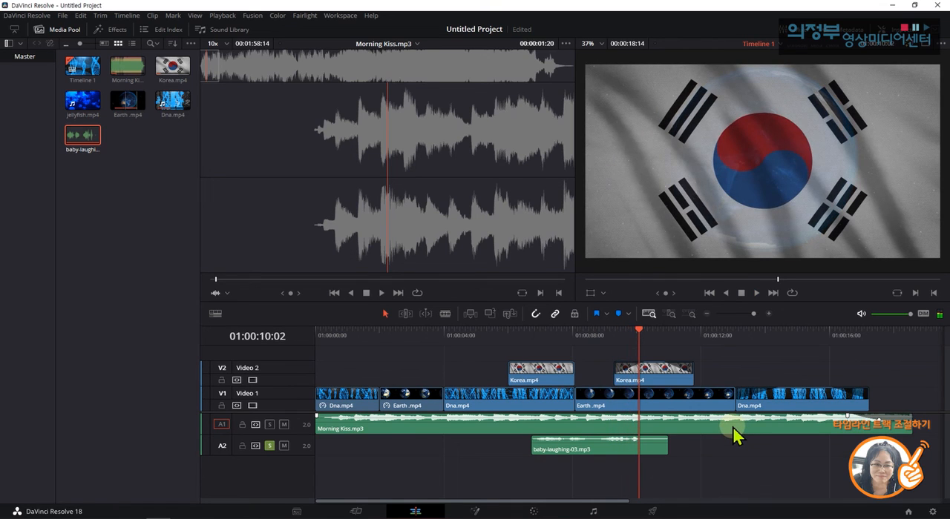
Turn off solo on track A2 and replay the section with music and laughter together, stopping at 01:00:10:11.
{"action": "left_click", "coordinate": [652, 452]}
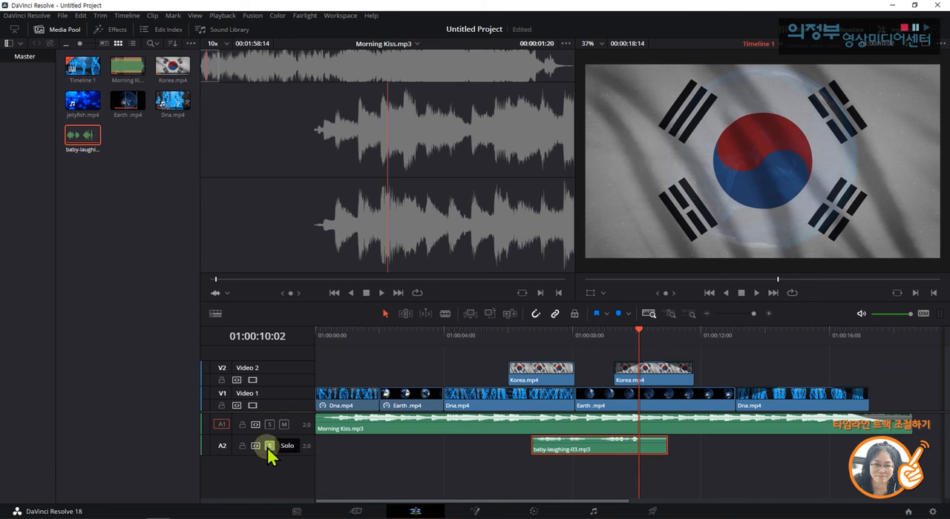
{"action": "mouse_move", "coordinate": [598, 464]}
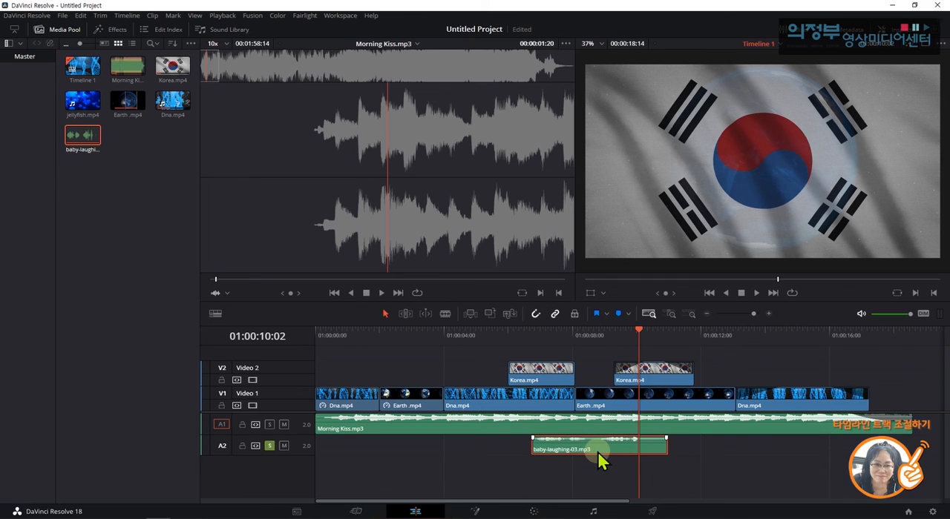
{"action": "left_click", "coordinate": [268, 446]}
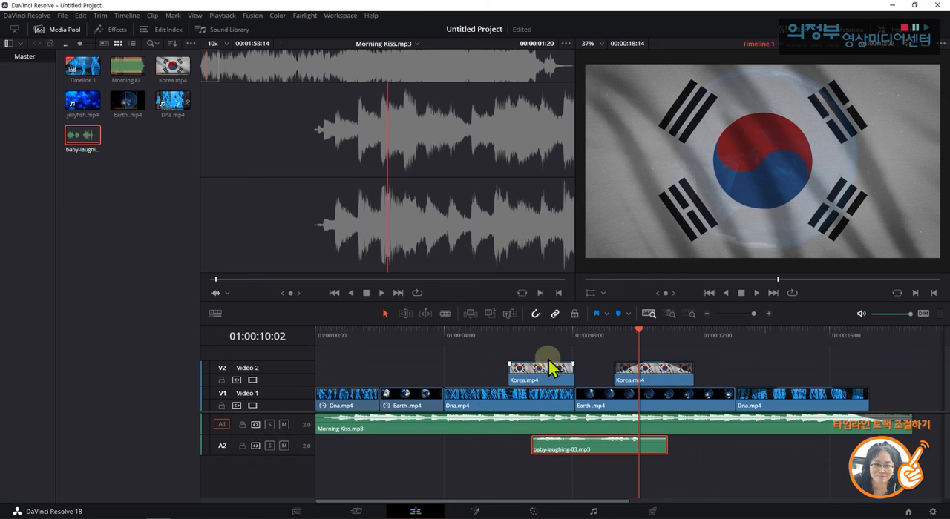
{"action": "left_click", "coordinate": [489, 330]}
{"action": "key", "text": "space"}
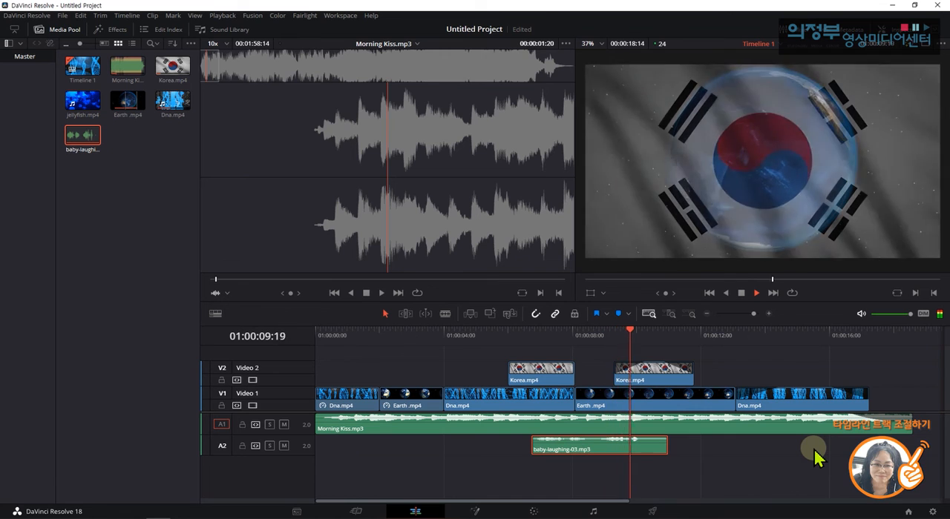
{"action": "key", "text": "space"}
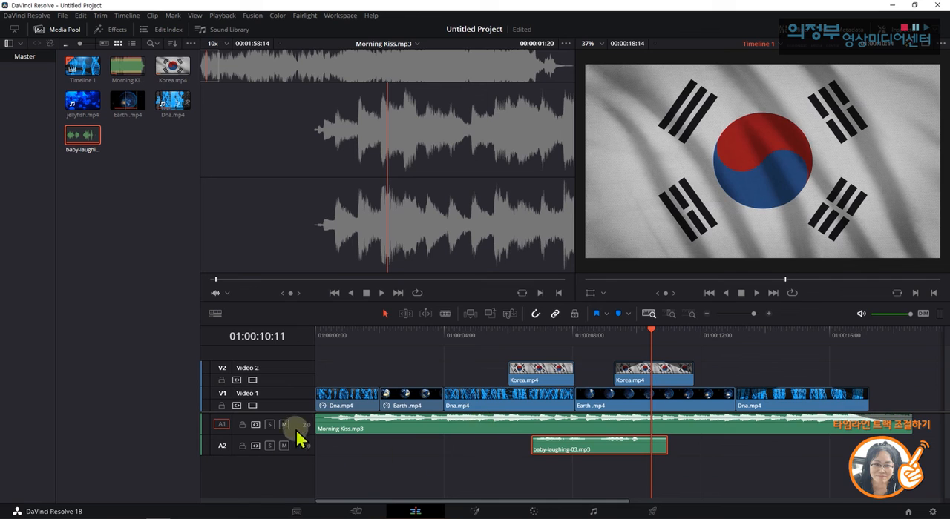
{"action": "left_click", "coordinate": [401, 458]}
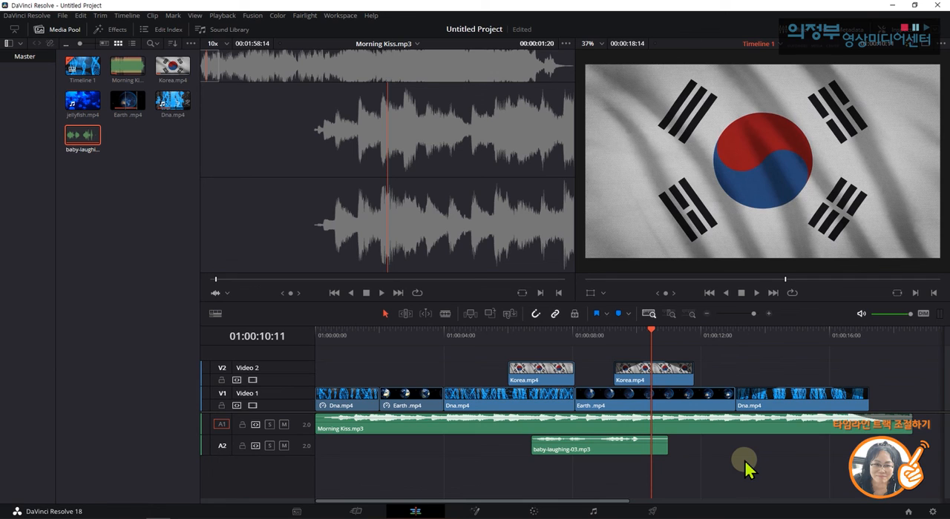
{"action": "left_click", "coordinate": [159, 151]}
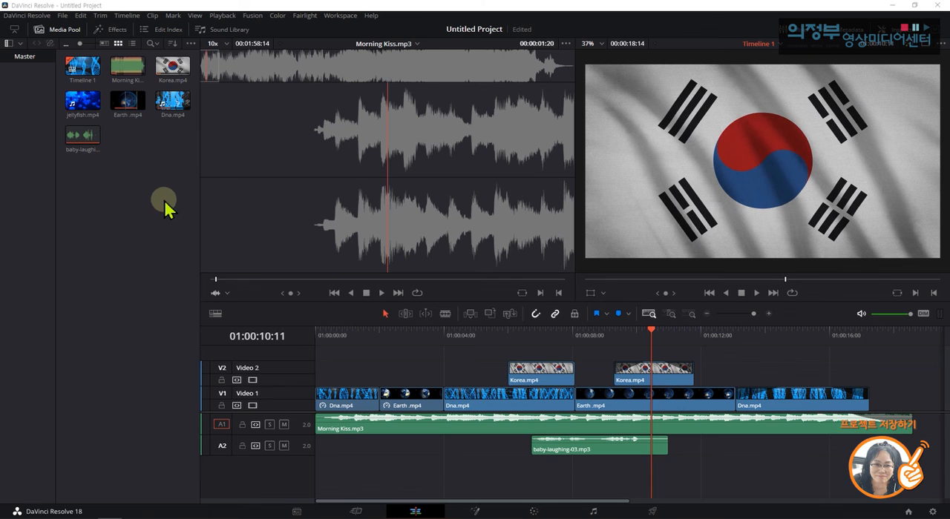
Save the current project under the name clip 01.
{"action": "left_click", "coordinate": [65, 16]}
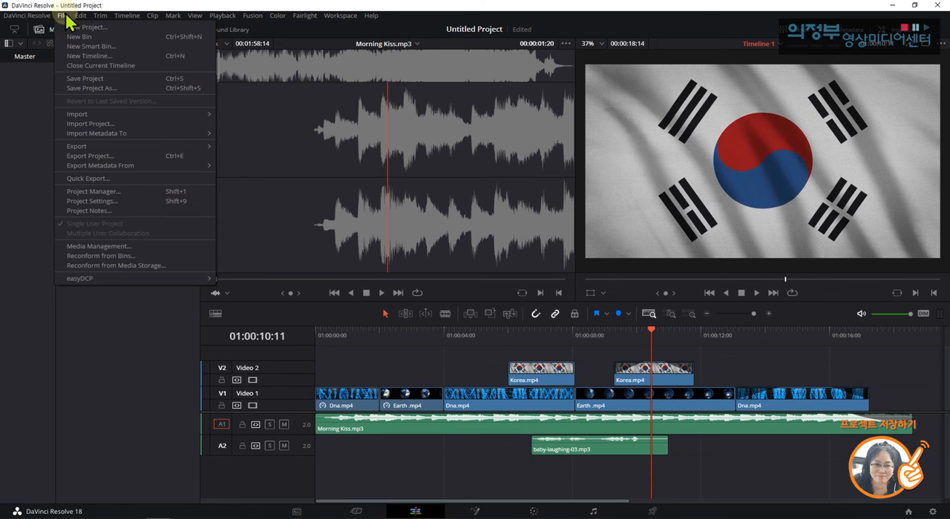
{"action": "left_click", "coordinate": [95, 80]}
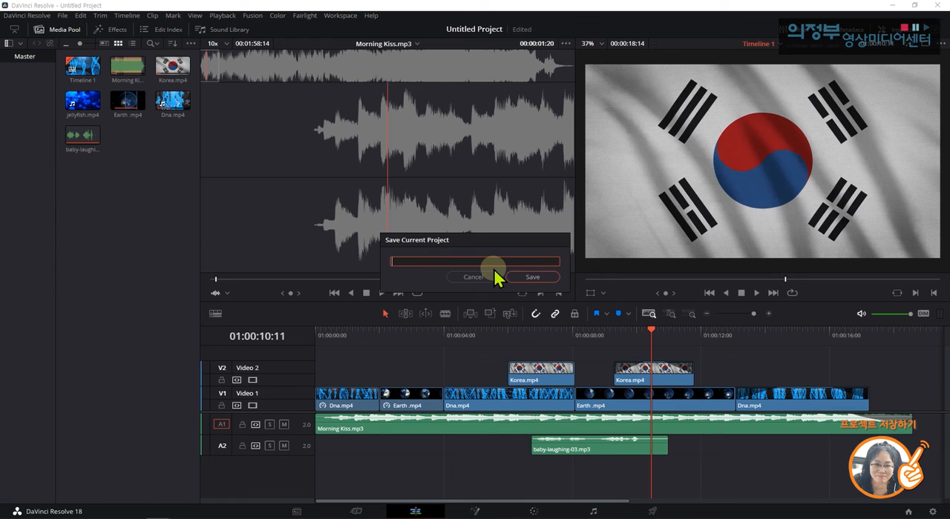
{"action": "type", "text": "clip 01"}
{"action": "left_click", "coordinate": [547, 277]}
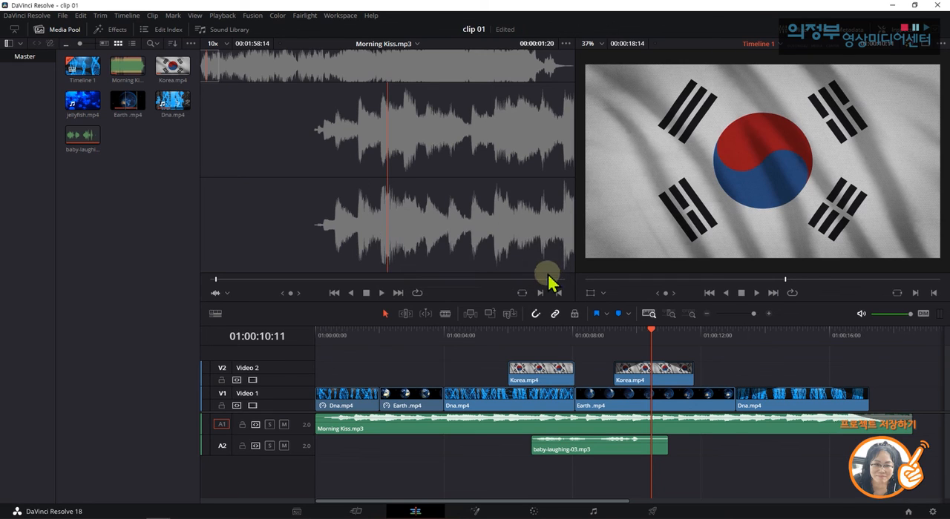